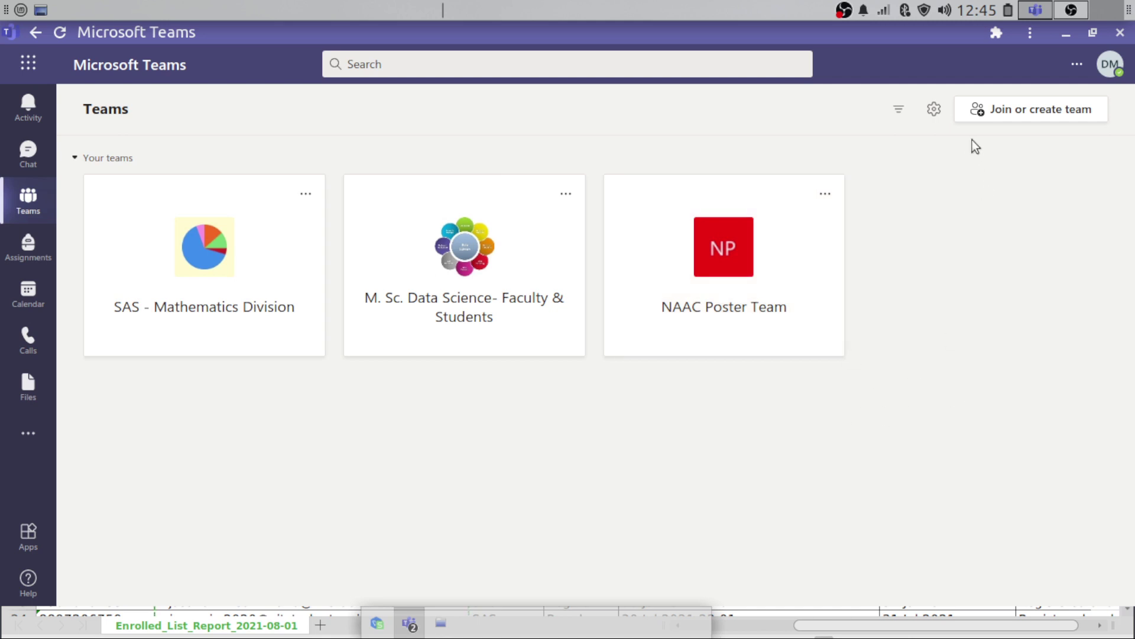
# Create a Class-type team named MAT5017, skip the description, and reach the Add people dialog.
pyautogui.click(1024, 116)
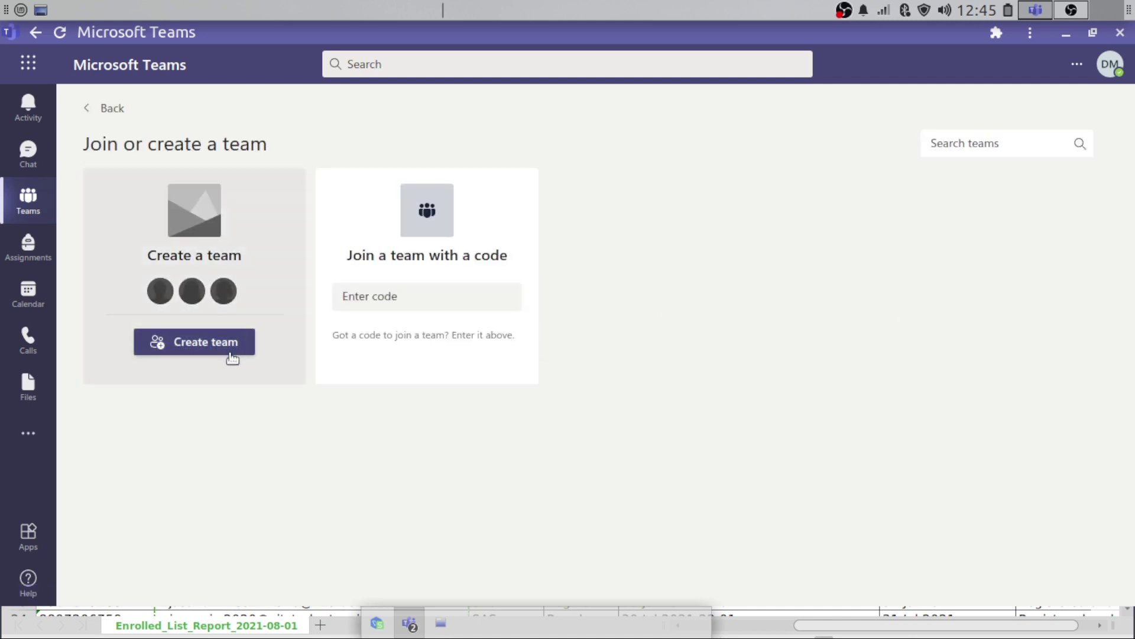
pyautogui.click(212, 341)
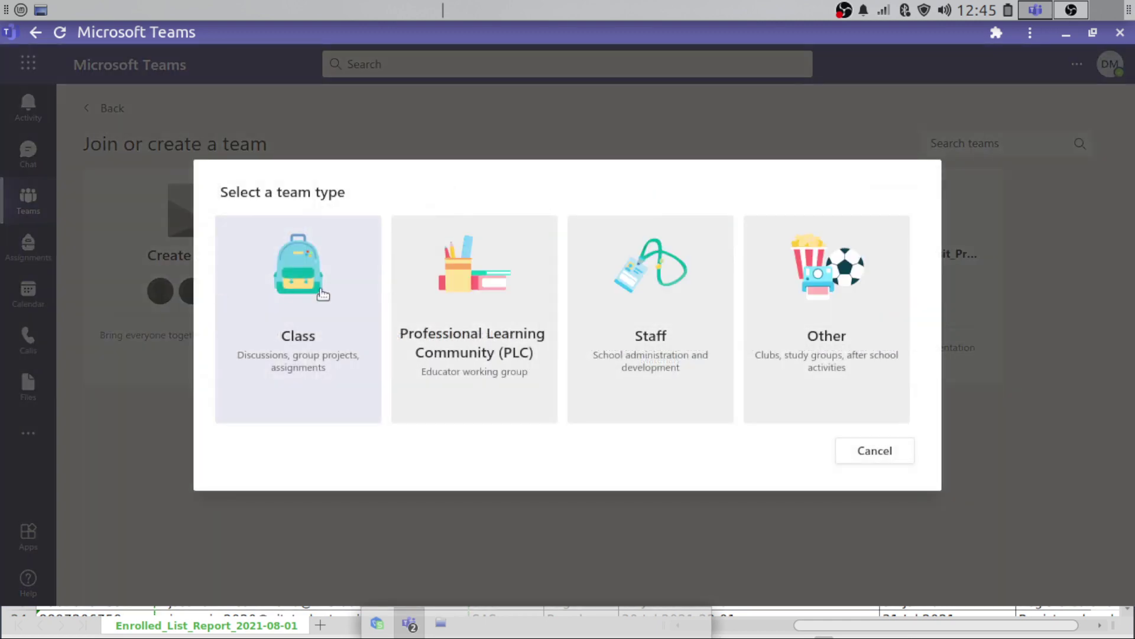
pyautogui.click(298, 330)
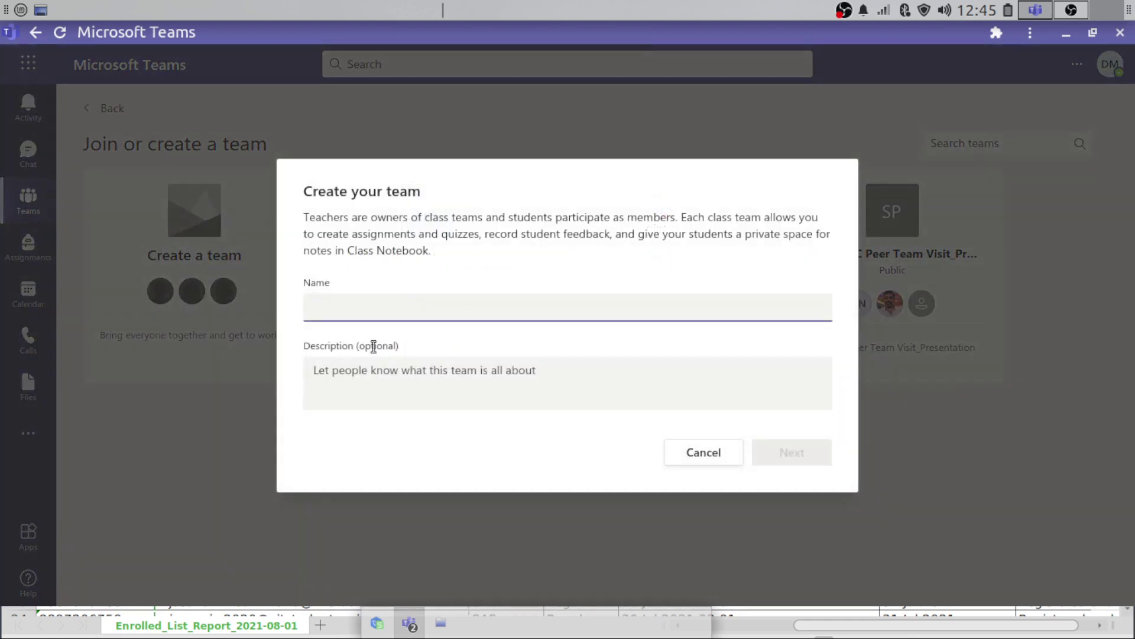
pyautogui.write('MaT')
pyautogui.press('BackSpace')
pyautogui.press('BackSpace')
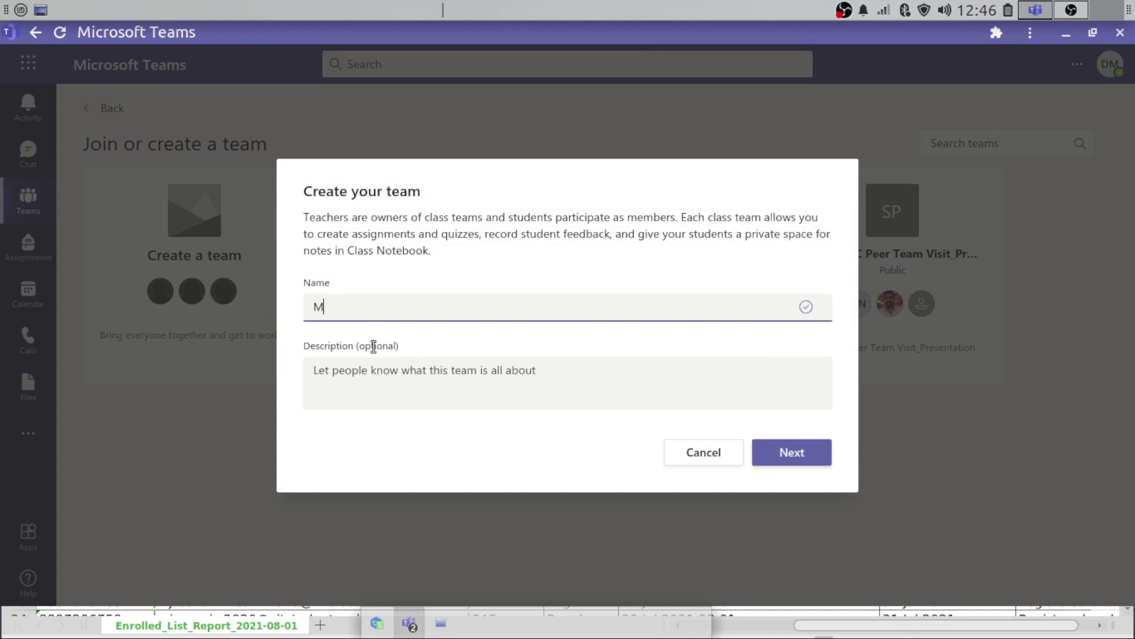
pyautogui.write('AT5017')
pyautogui.click(501, 388)
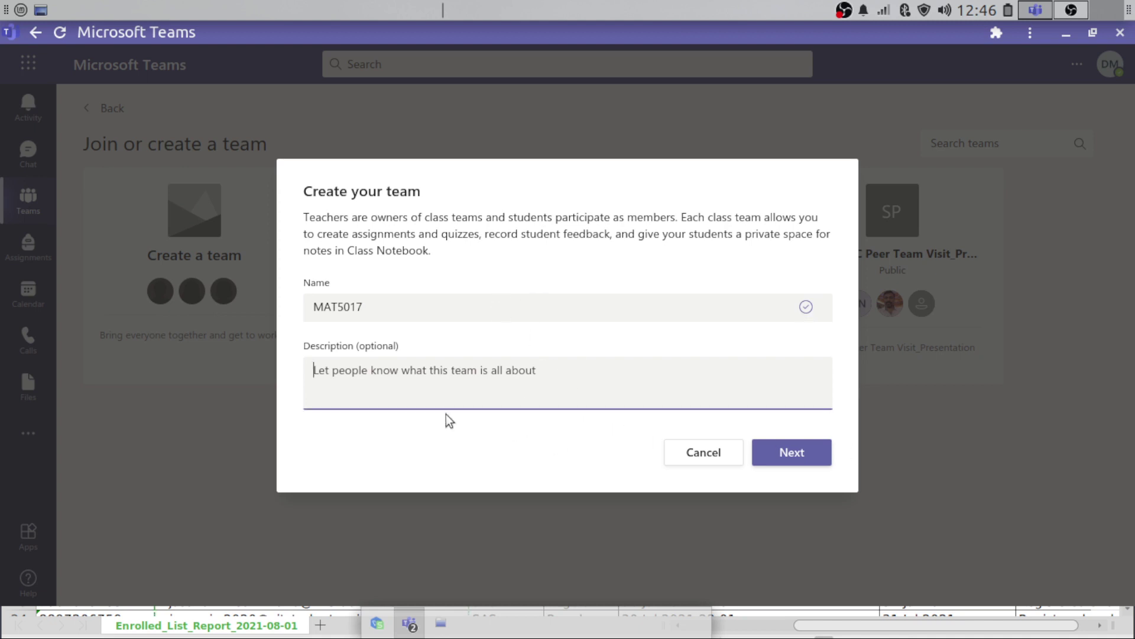
pyautogui.click(811, 461)
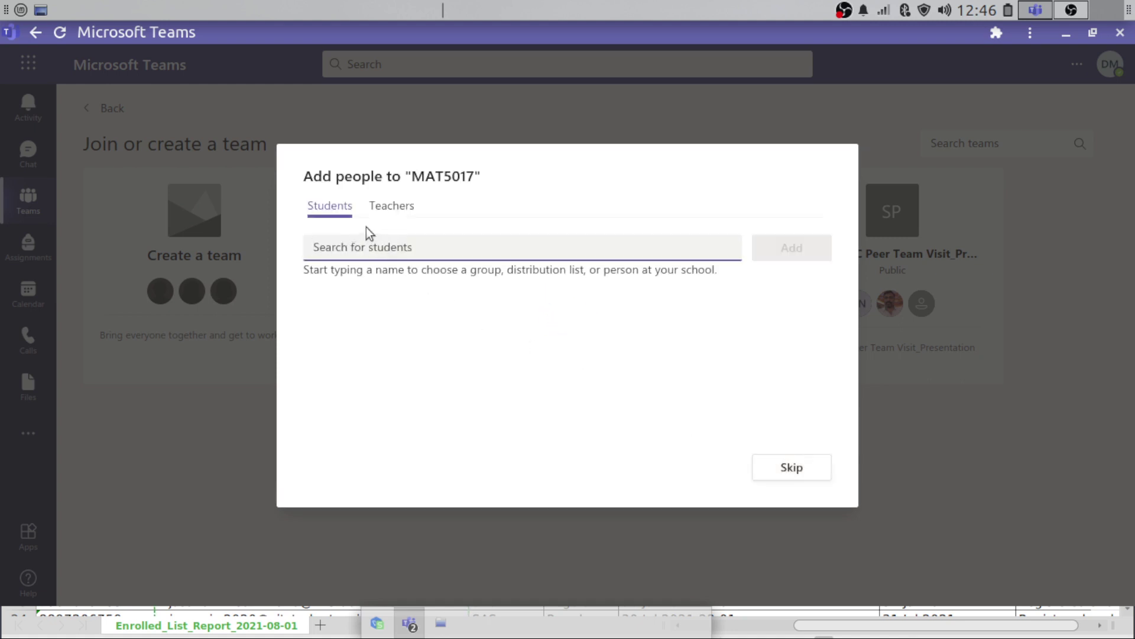
# Skip adding students or teachers to MAT5017 for now.
pyautogui.click(392, 212)
pyautogui.click(336, 210)
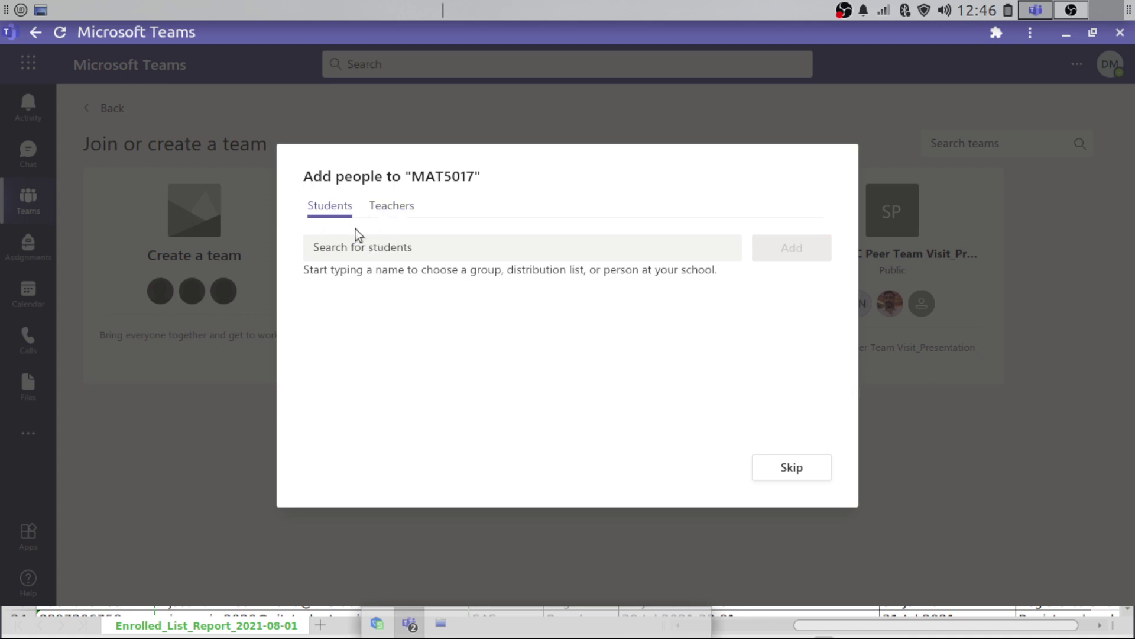
pyautogui.click(433, 254)
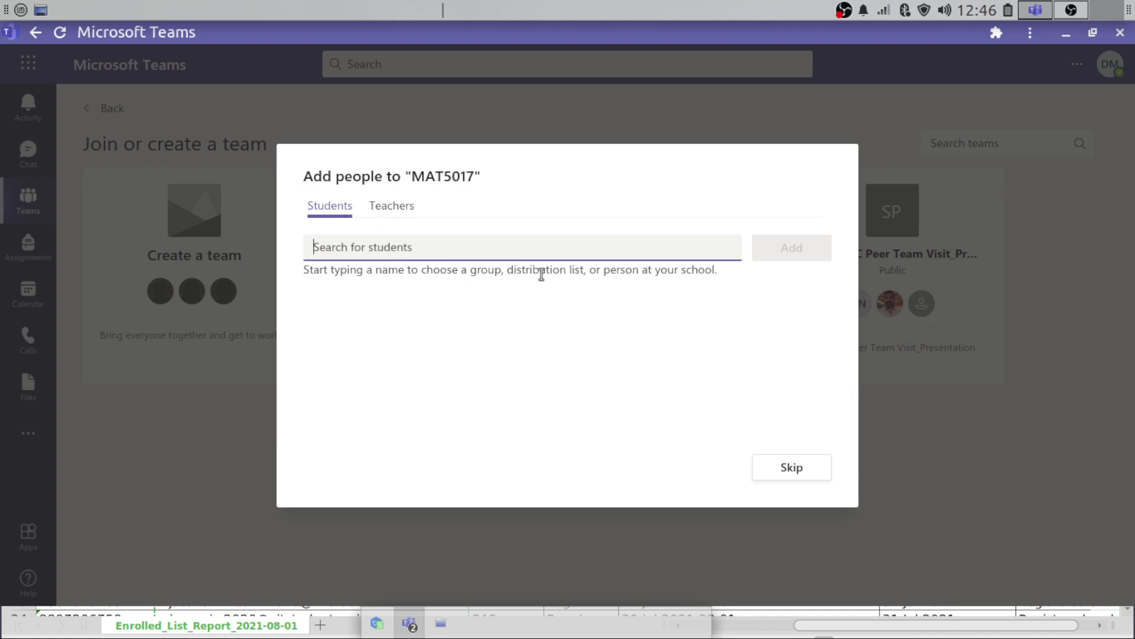
pyautogui.click(796, 471)
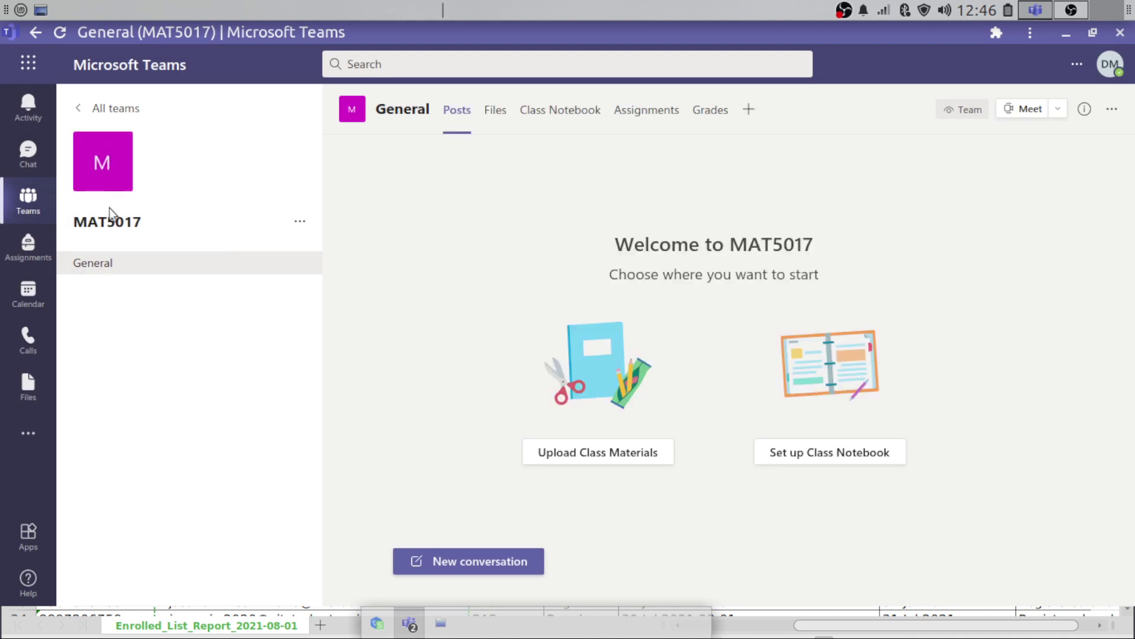
# Open MAT5017's Manage team member list, showing only the owner, then return to the enrolment spreadsheet.
pyautogui.click(300, 222)
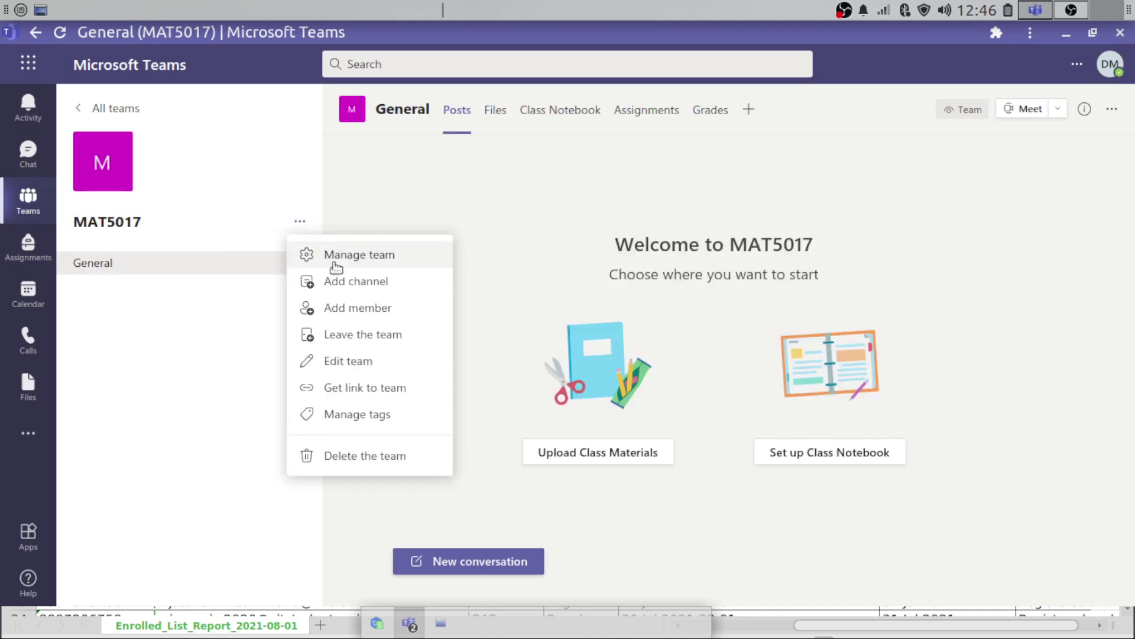
pyautogui.click(347, 258)
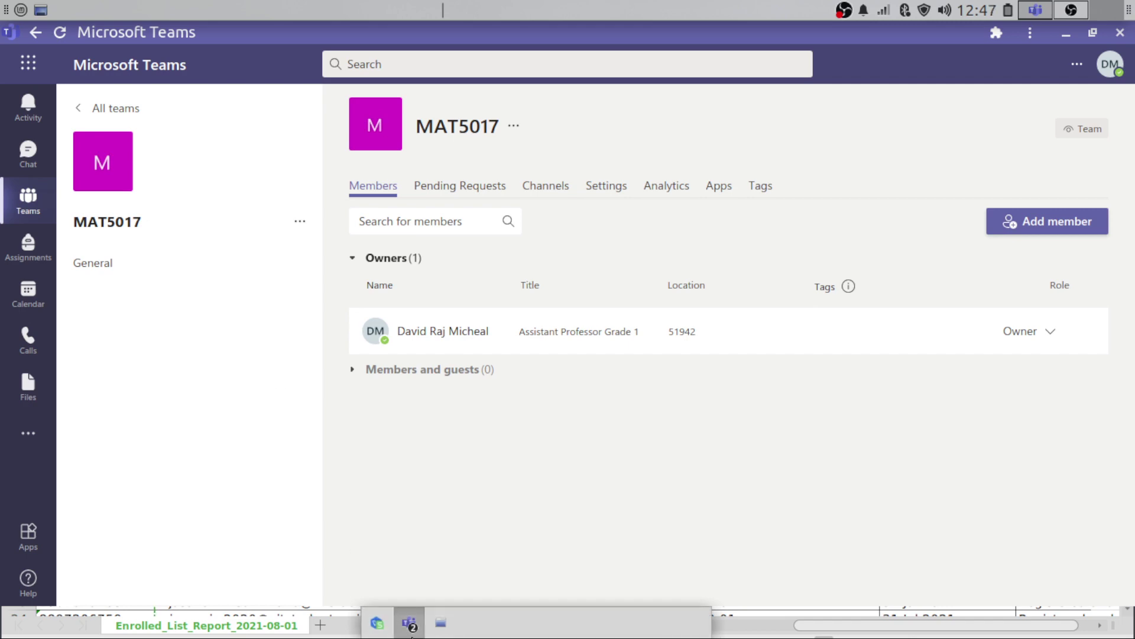
pyautogui.click(377, 623)
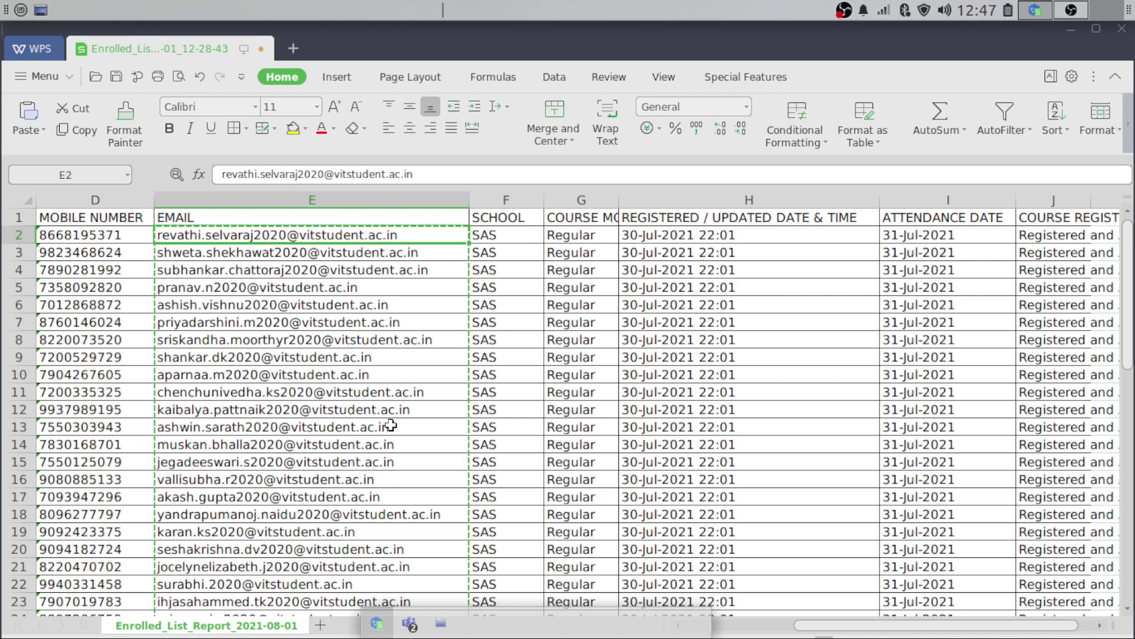
# Select the student emails E2:E57 in the spreadsheet, then switch to the Azure portal in Chrome.
pyautogui.scroll(-2, 391, 425)
pyautogui.scroll(-12, 391, 426)
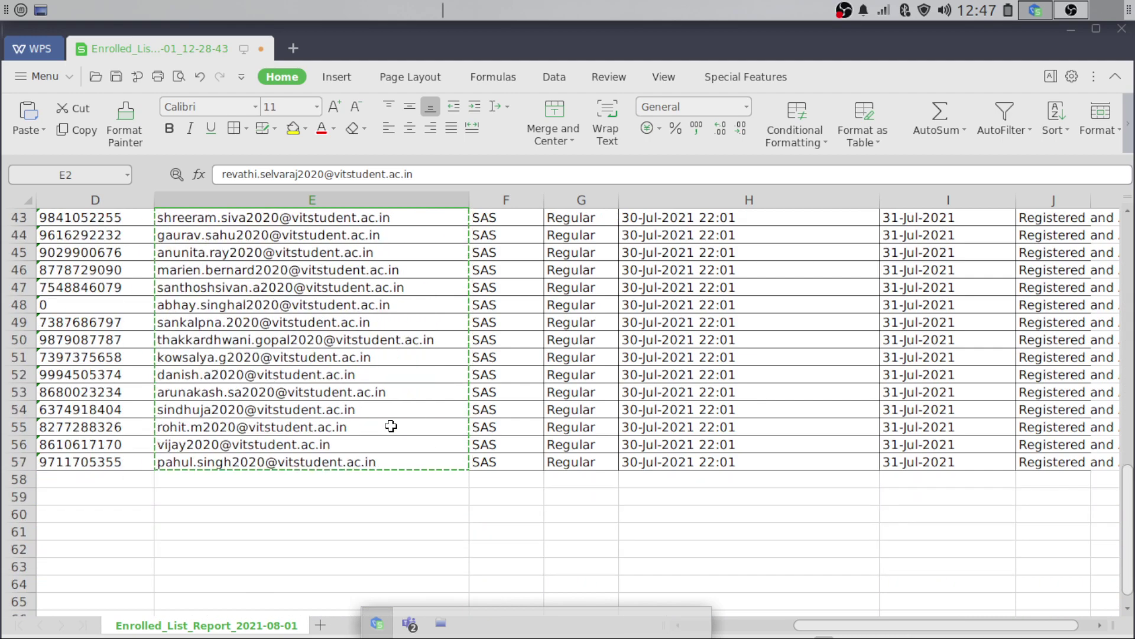
pyautogui.keyDown('shift'); pyautogui.click(370, 462); pyautogui.keyUp('shift')
pyautogui.scroll(13, 369, 461)
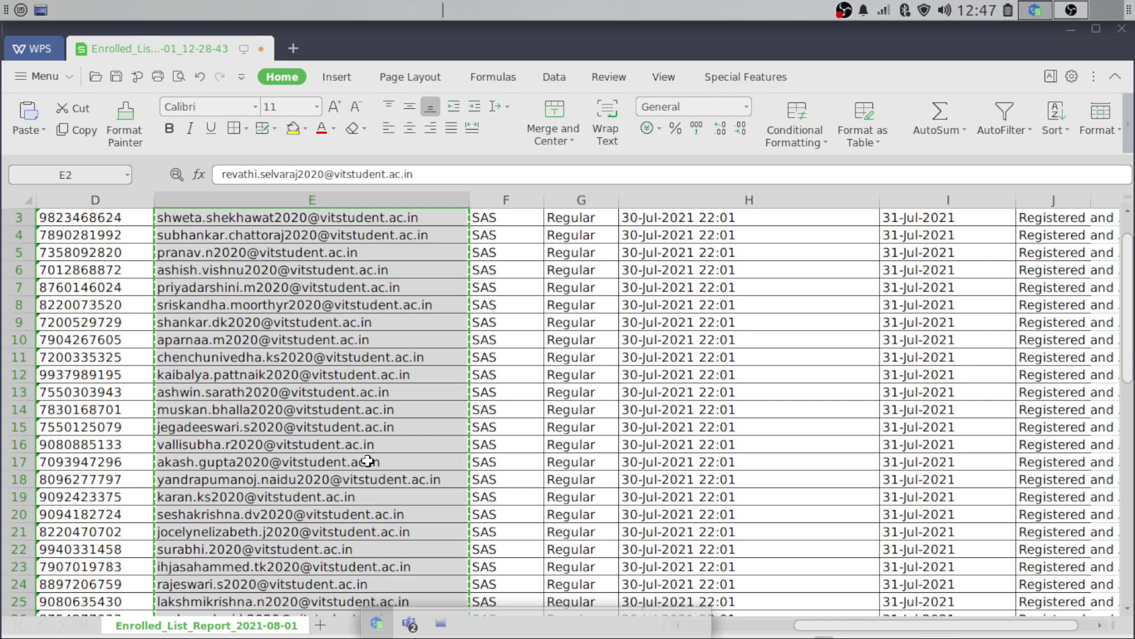
pyautogui.hotkey('alt', 'Tab')
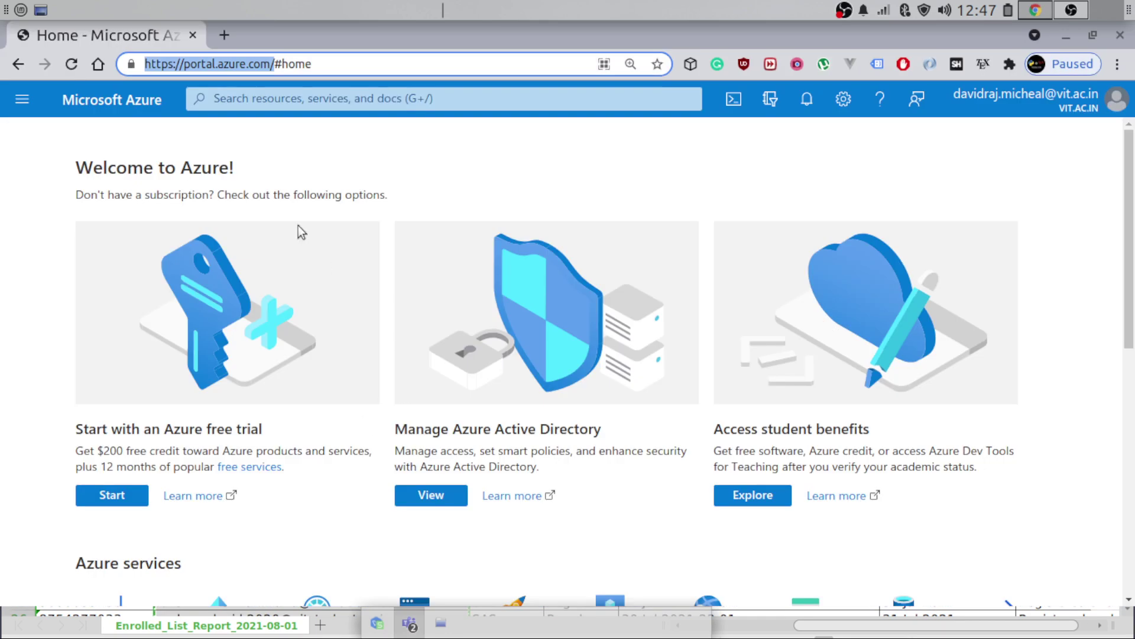
pyautogui.click(243, 64)
pyautogui.moveTo(268, 64); pyautogui.dragTo(178, 64)
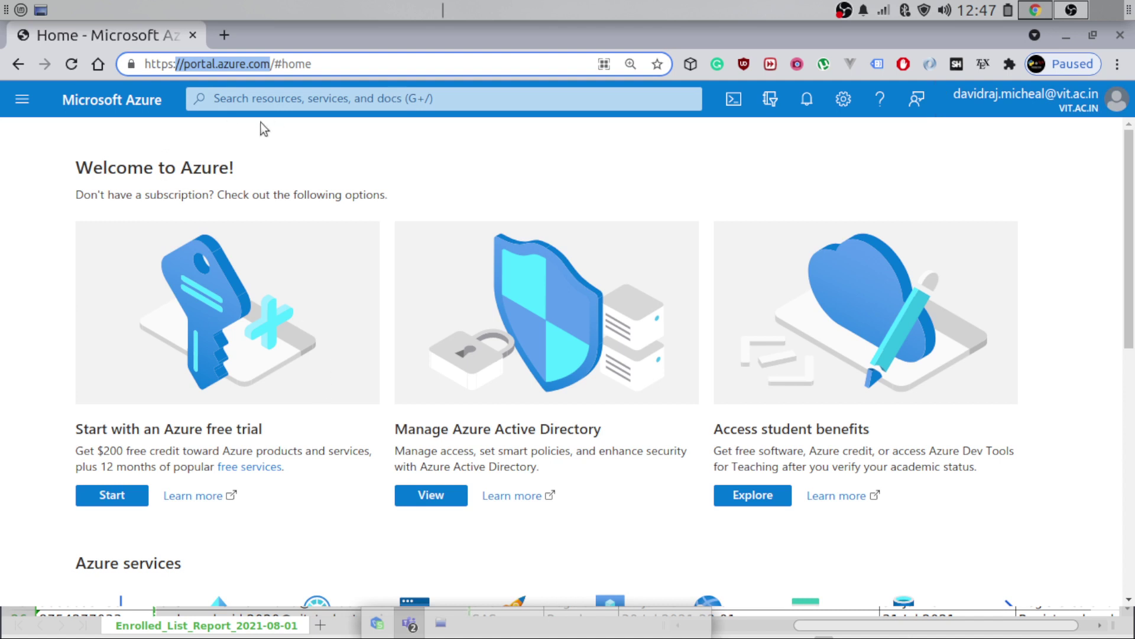
pyautogui.scroll(-2, 340, 487)
pyautogui.scroll(-1, 332, 481)
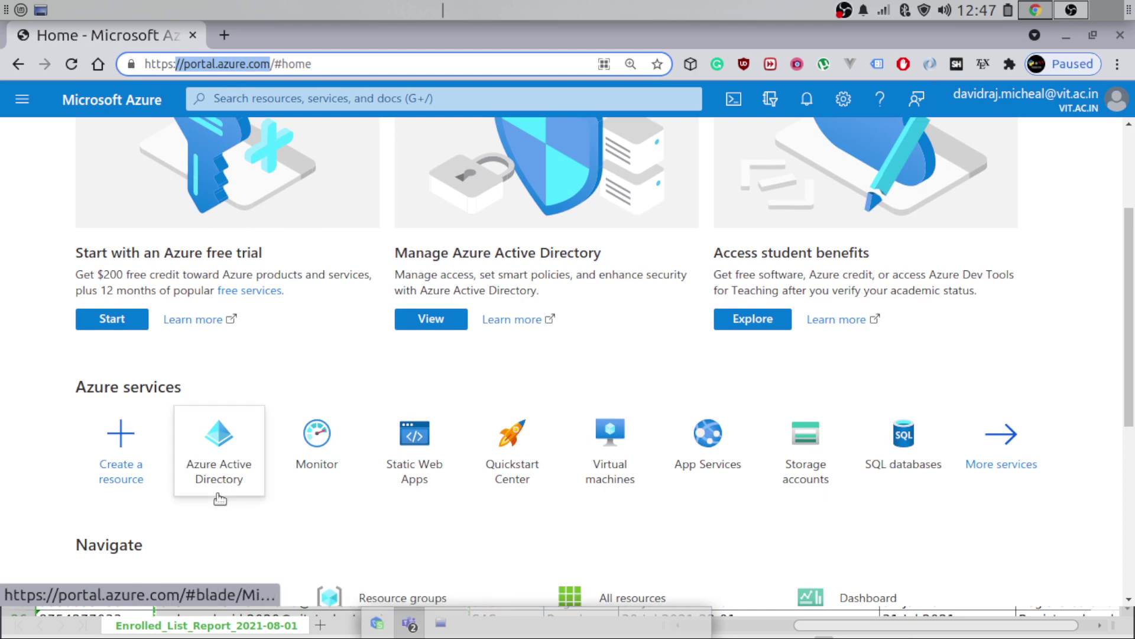
pyautogui.moveTo(233, 485)
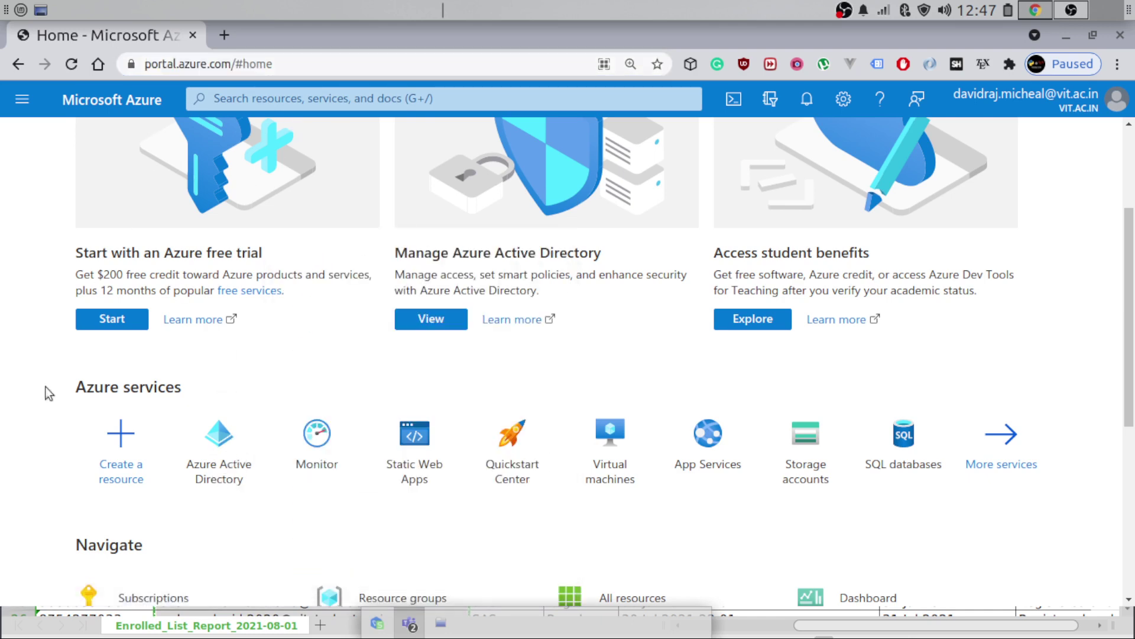
# Search the portal for 'directory' and open Azure Active Directory for the vit.ac.in tenant.
pyautogui.click(22, 98)
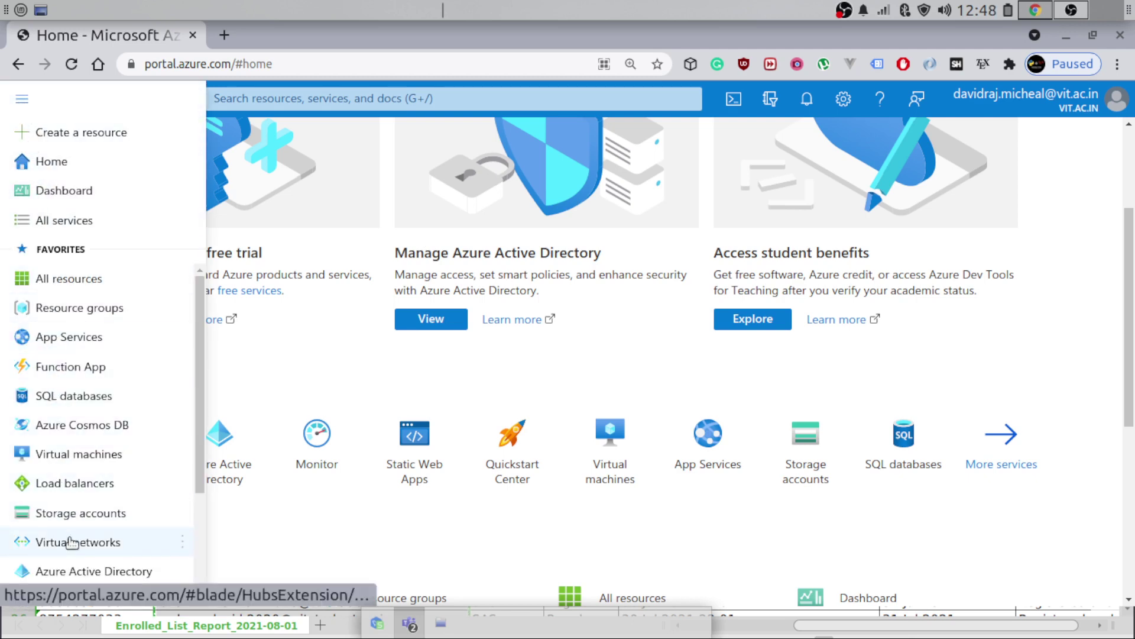
pyautogui.scroll(-1, 97, 549)
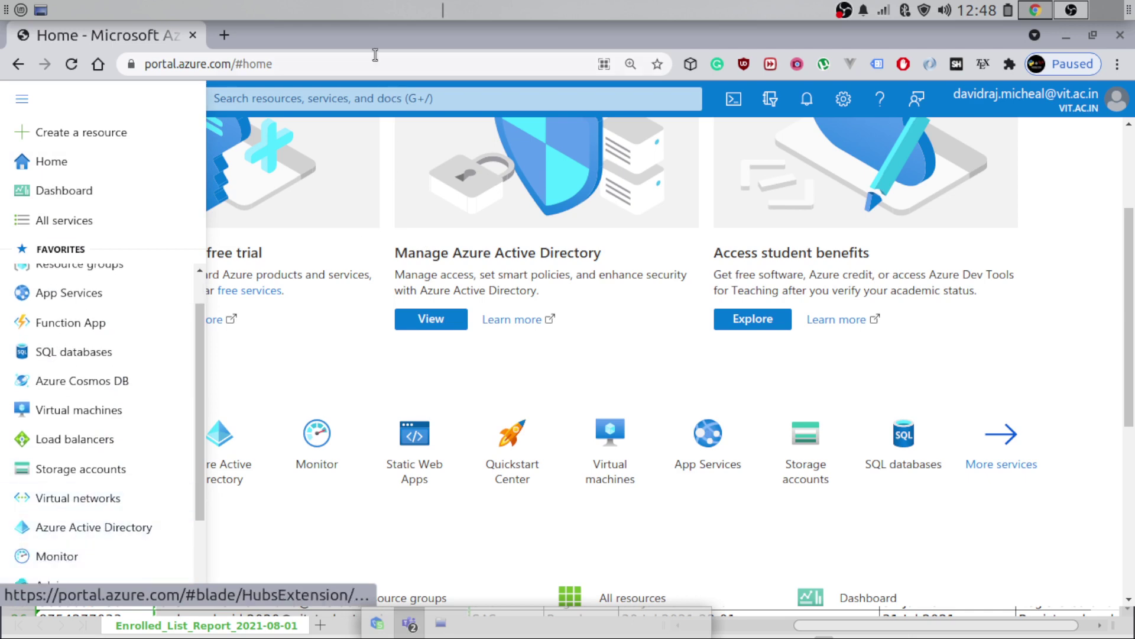
pyautogui.click(261, 99)
pyautogui.write('directory')
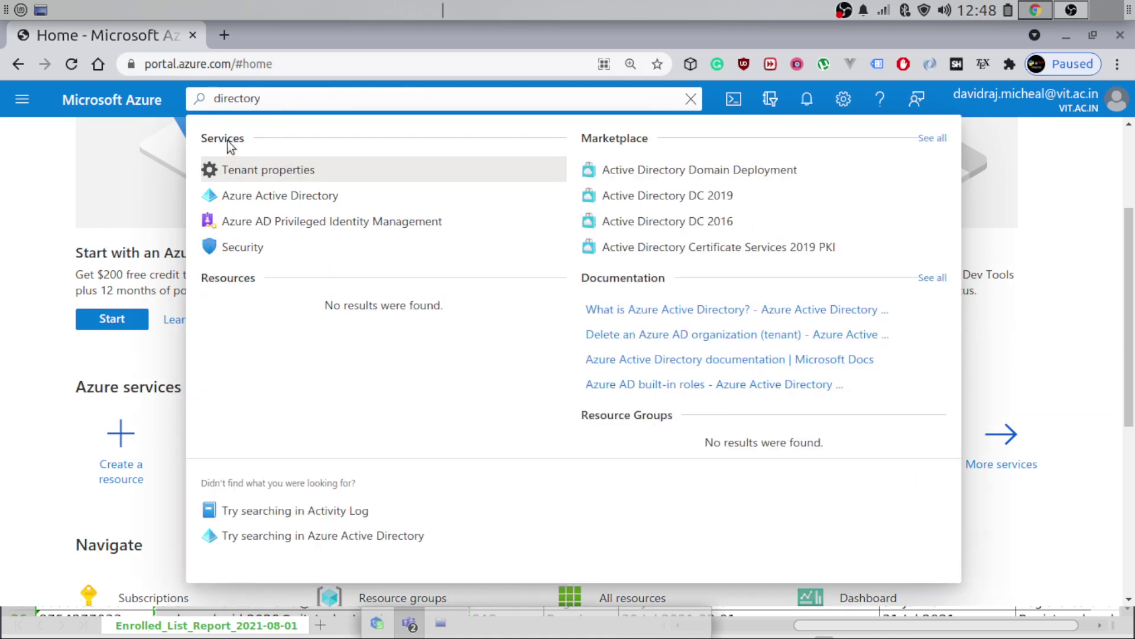
pyautogui.click(292, 201)
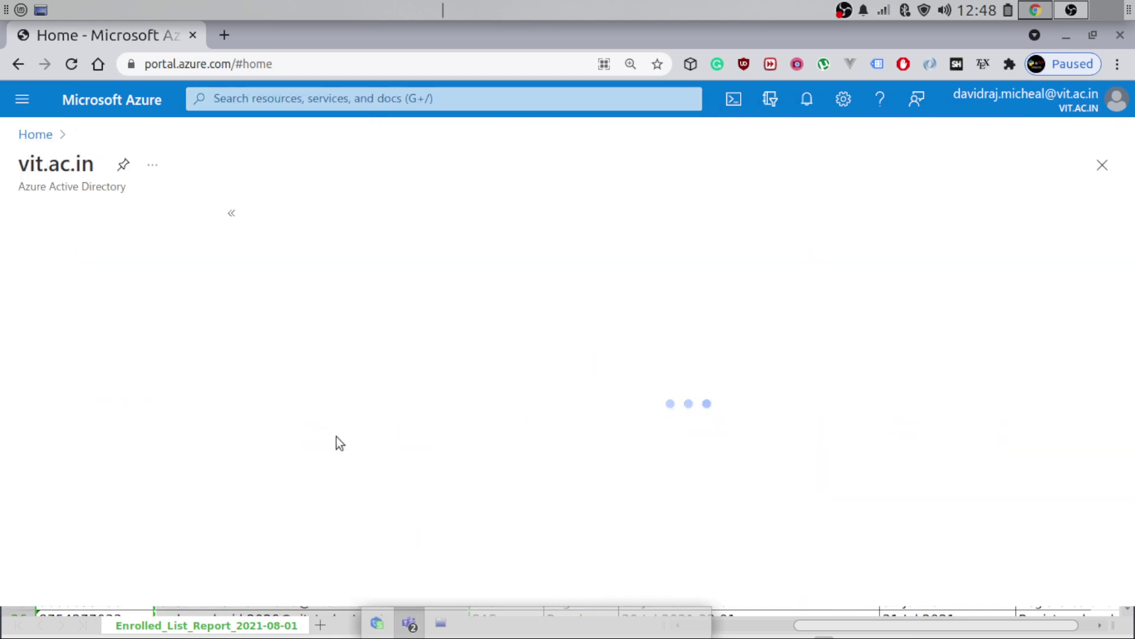
# Open the Groups section of the vit.ac.in directory to list all its groups.
pyautogui.moveTo(129, 165); pyautogui.dragTo(52, 168)
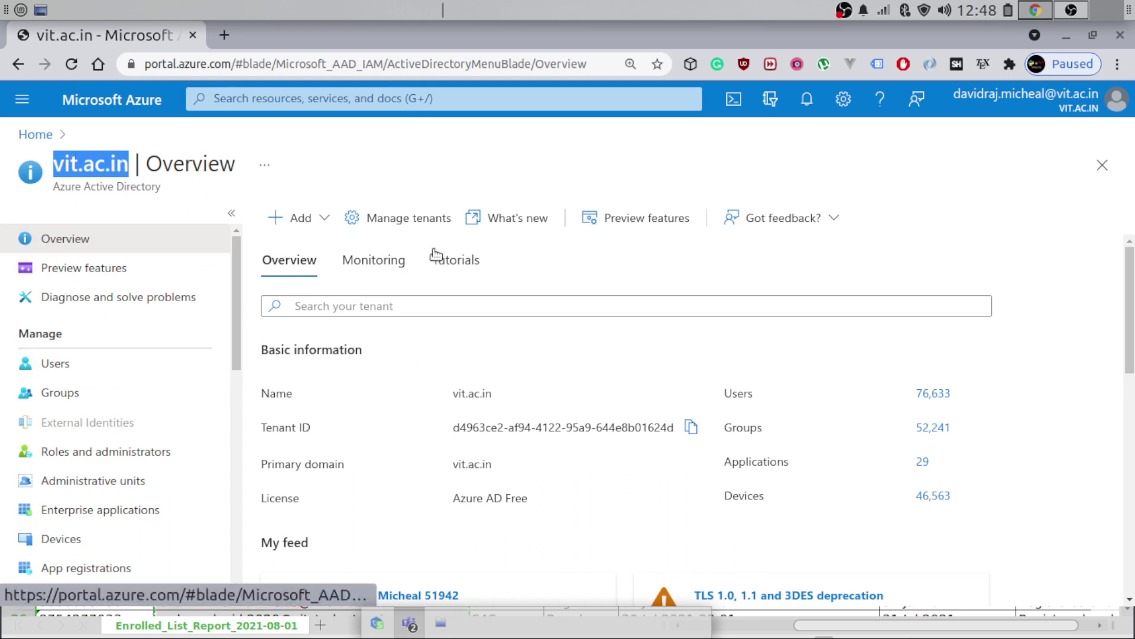
pyautogui.scroll(-5, 440, 392)
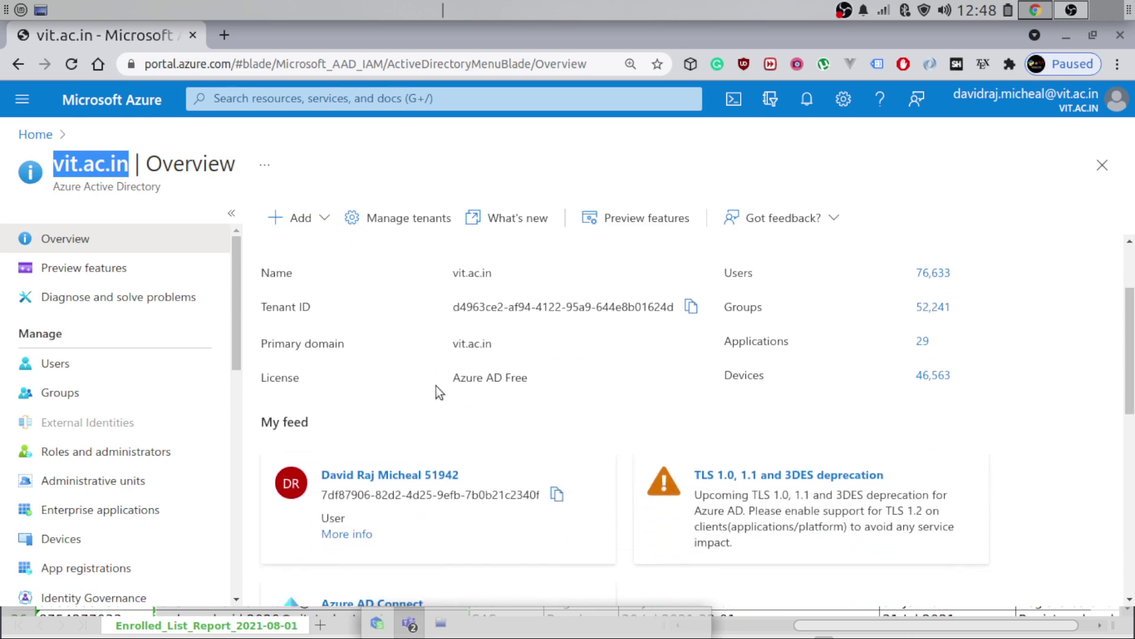
pyautogui.scroll(4, 440, 392)
pyautogui.scroll(1, 436, 387)
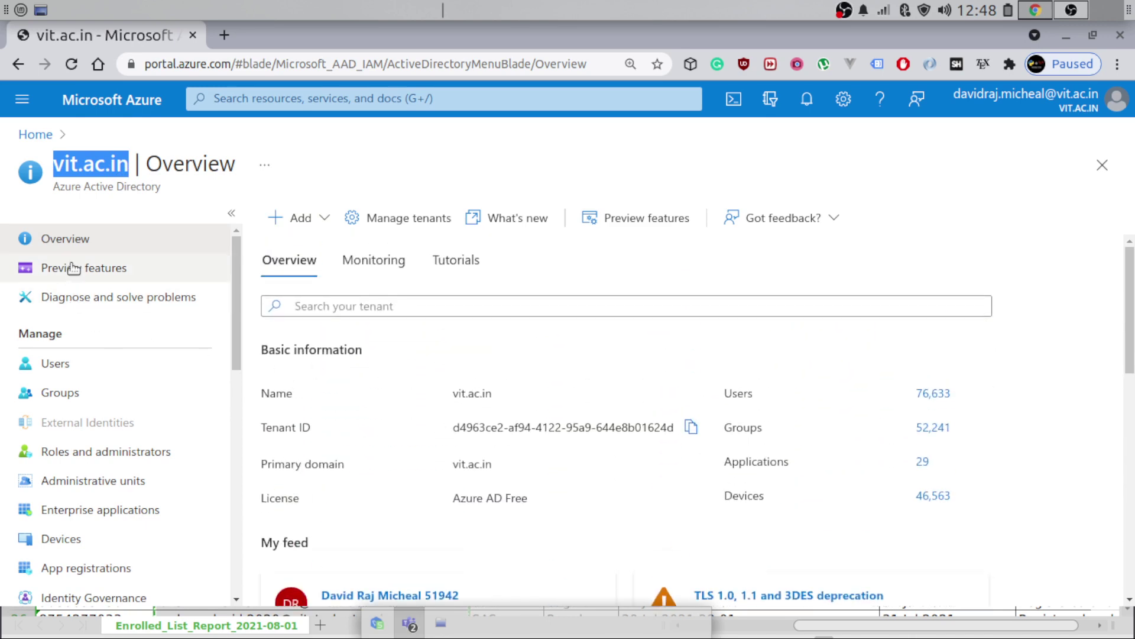
pyautogui.click(60, 393)
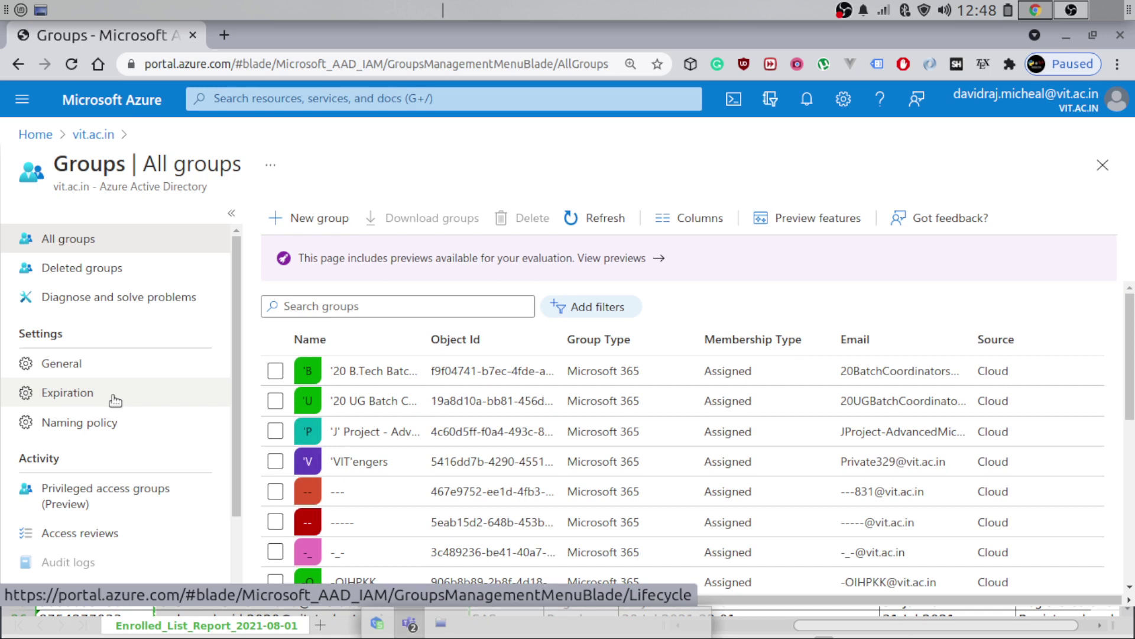
# Search the groups list for 'MAT5077', then check the MAT5017 team's name in Teams.
pyautogui.click(390, 310)
pyautogui.write('MA')
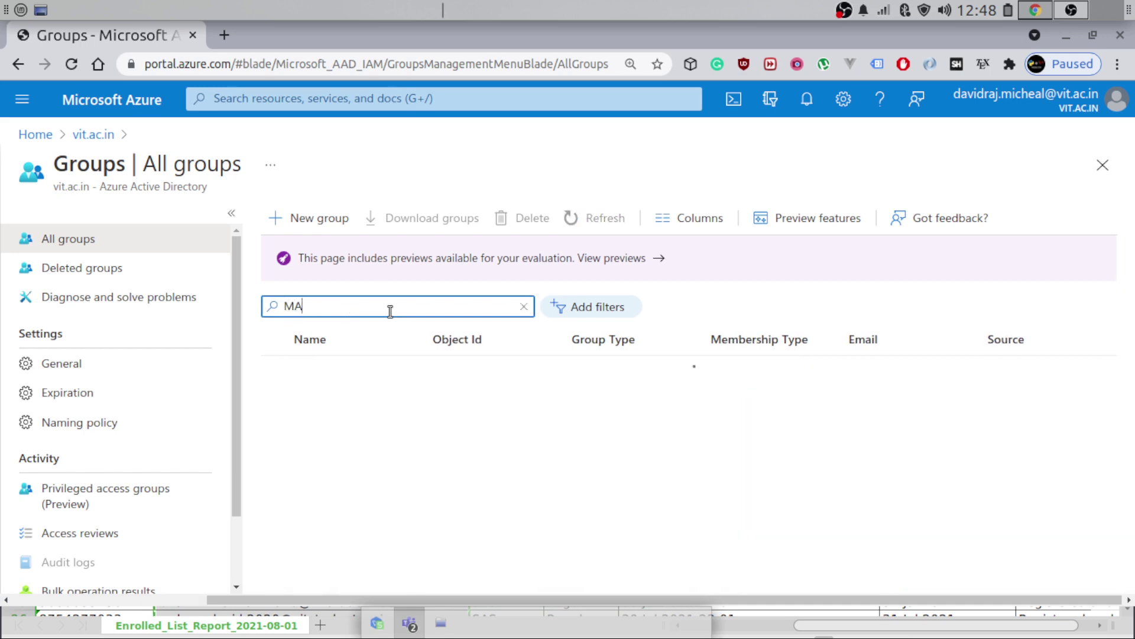
pyautogui.write('T')
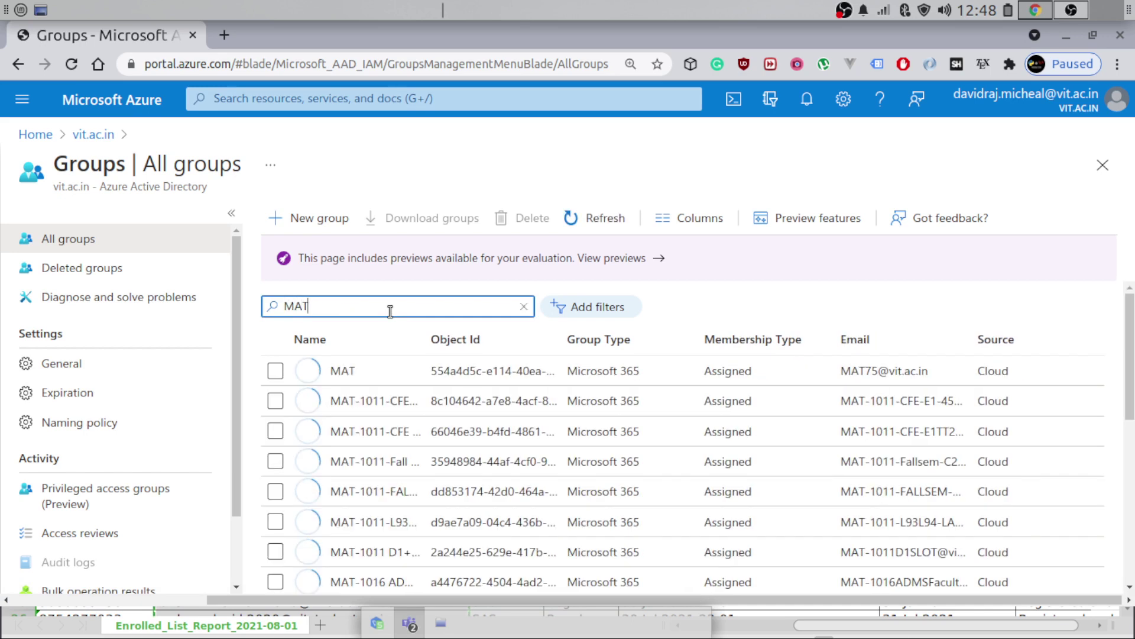
pyautogui.write('5077')
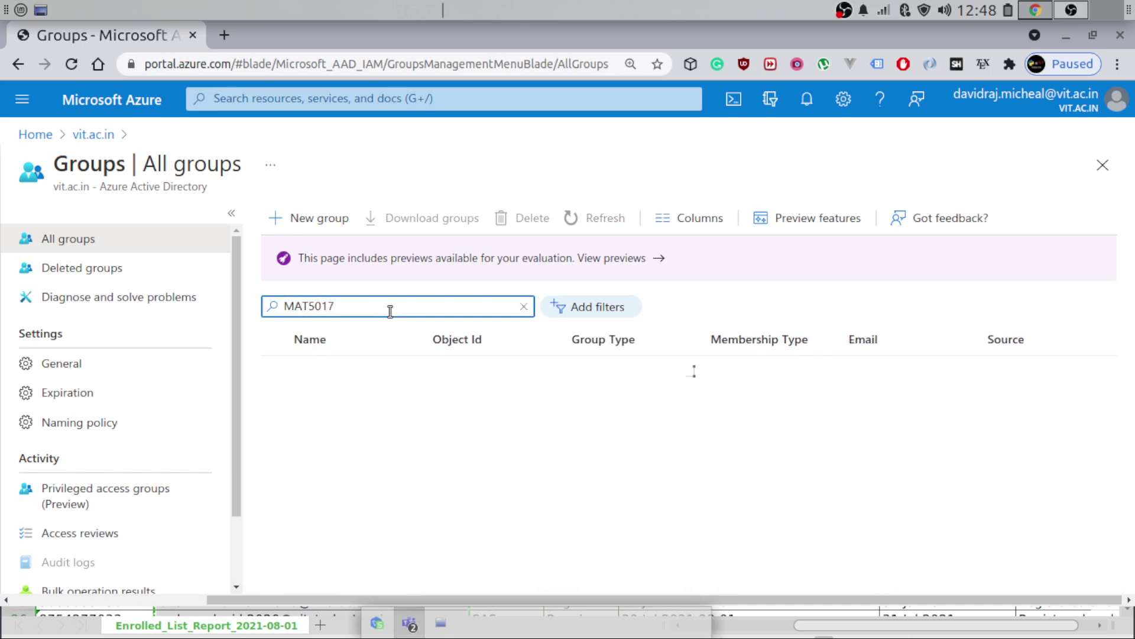
pyautogui.hotkey('alt', 'Tab')
pyautogui.hotkey('alt', 'Tab')
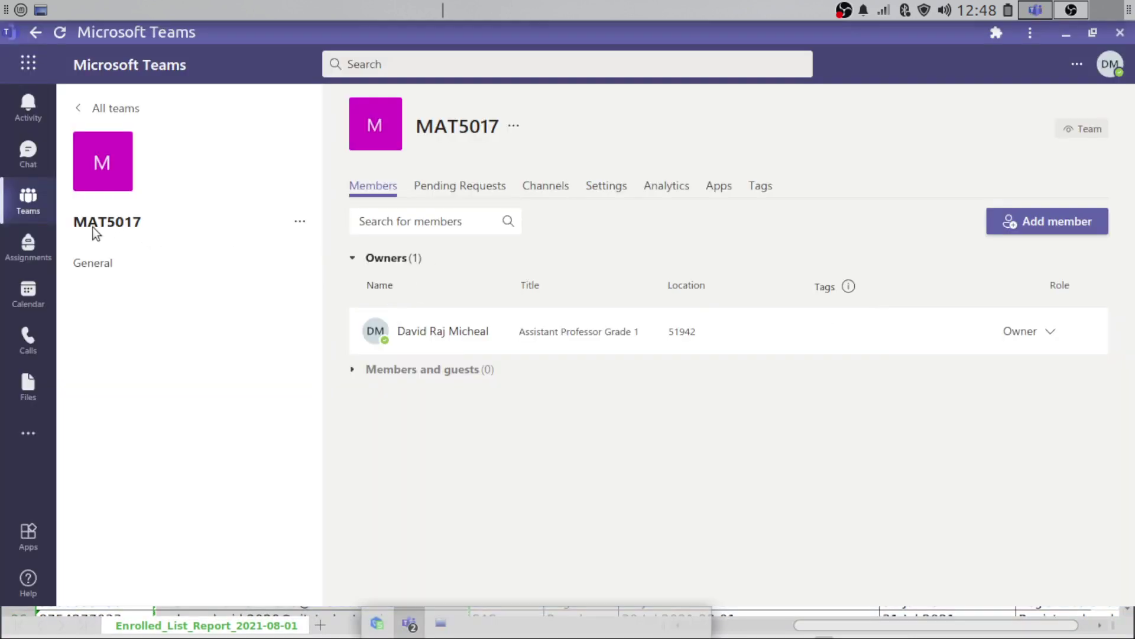
pyautogui.hotkey('alt', 'Tab')
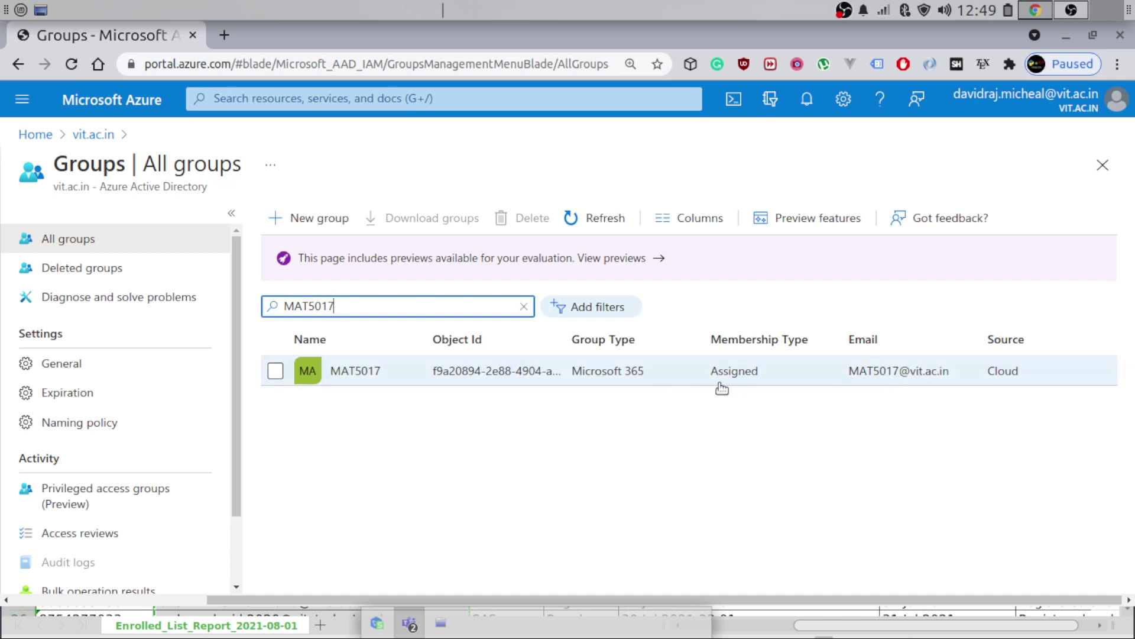
# Open the MAT5017 group's overview and highlight its 1 direct user member and 1 owner.
pyautogui.click(427, 377)
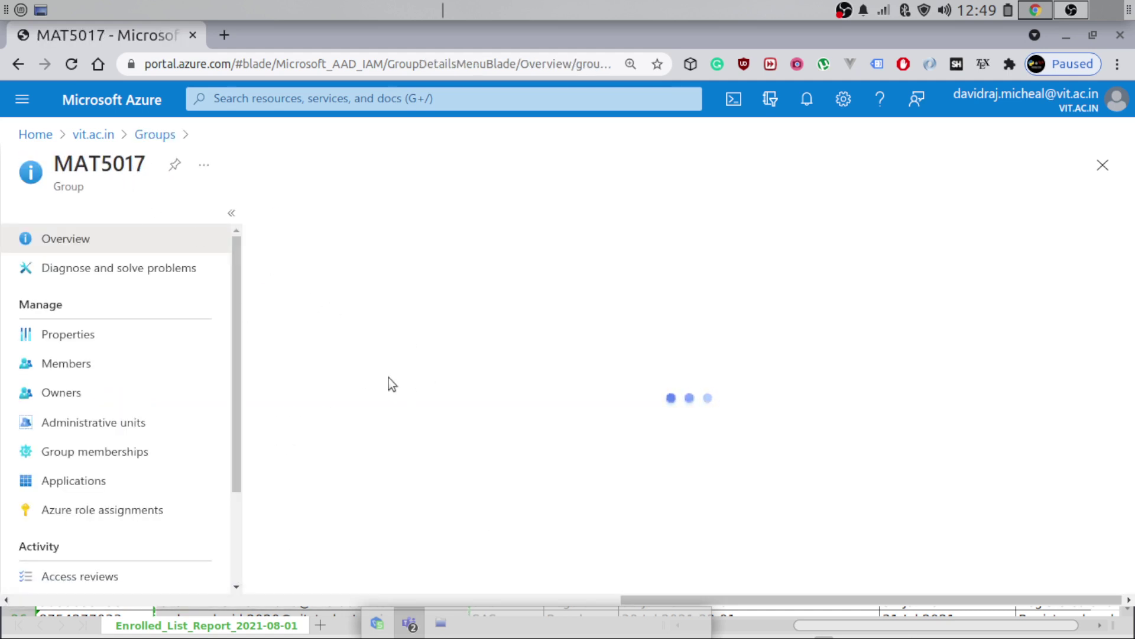
pyautogui.scroll(-3, 425, 378)
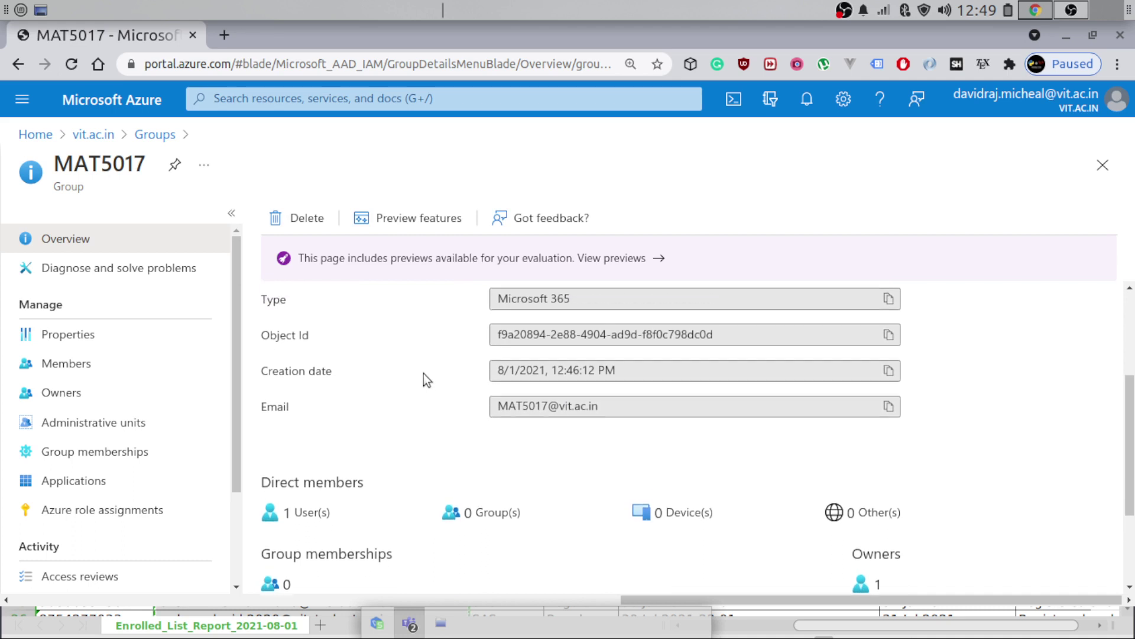
pyautogui.scroll(2, 424, 374)
pyautogui.scroll(-3, 424, 374)
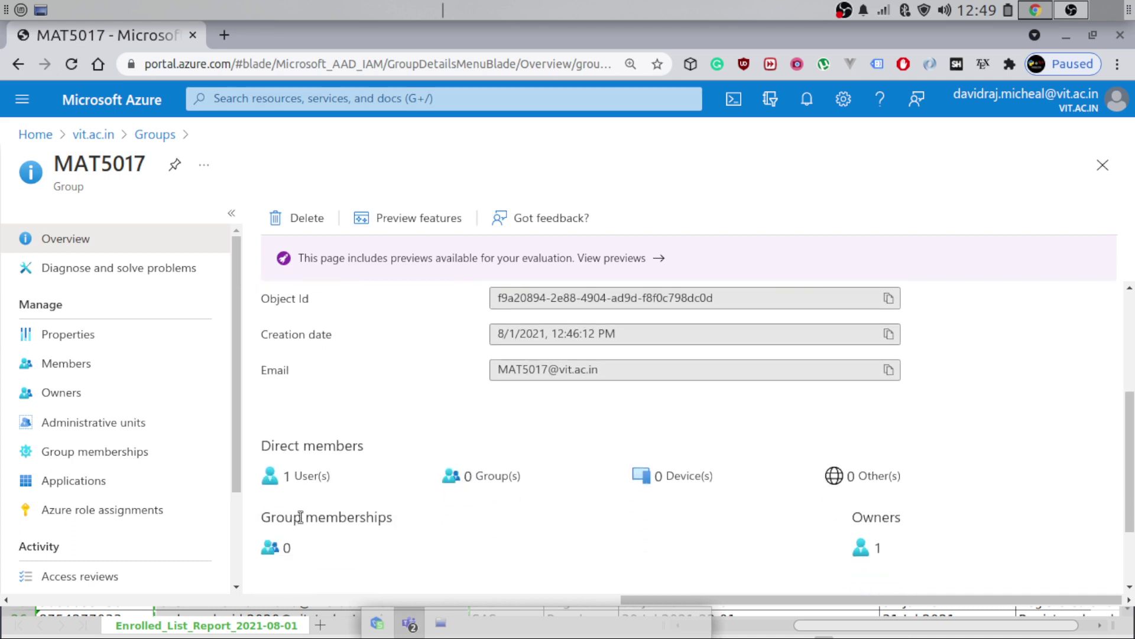
pyautogui.moveTo(280, 448); pyautogui.dragTo(396, 491)
pyautogui.click(885, 545)
pyautogui.scroll(-2, 464, 443)
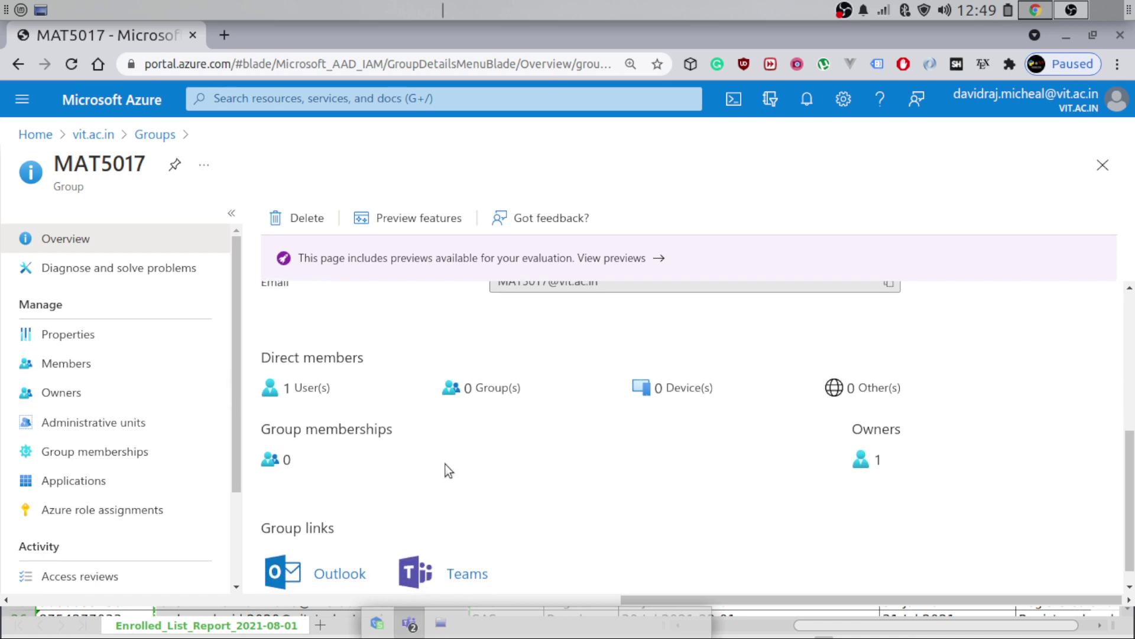
# Open MAT5017's Members list, showing one User member, and expand the Bulk operations menu.
pyautogui.click(88, 366)
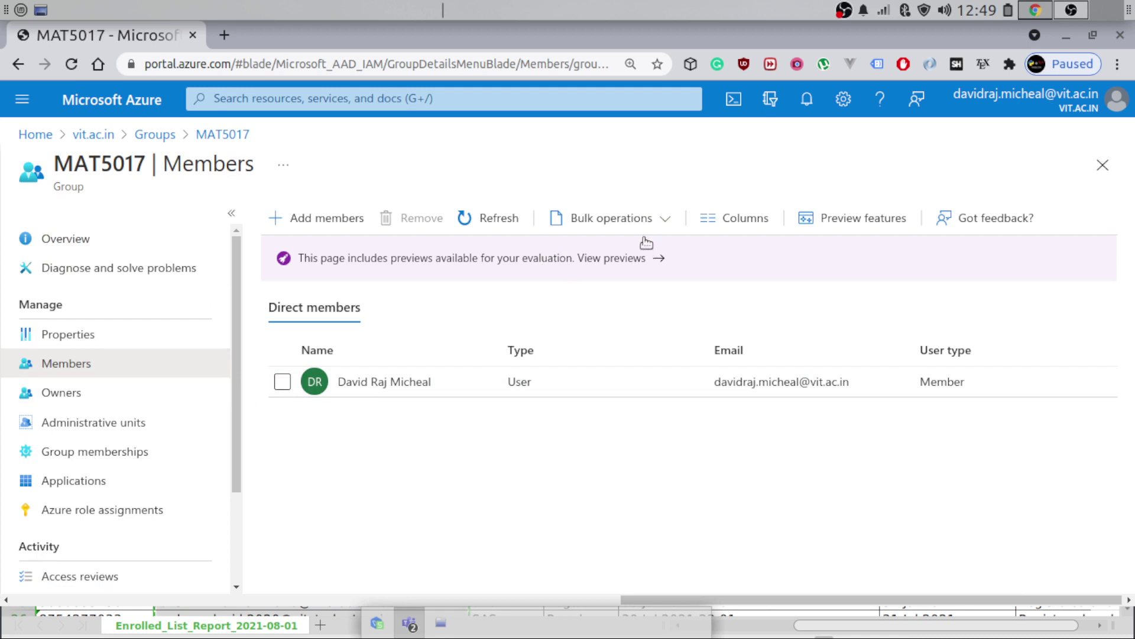
pyautogui.click(657, 222)
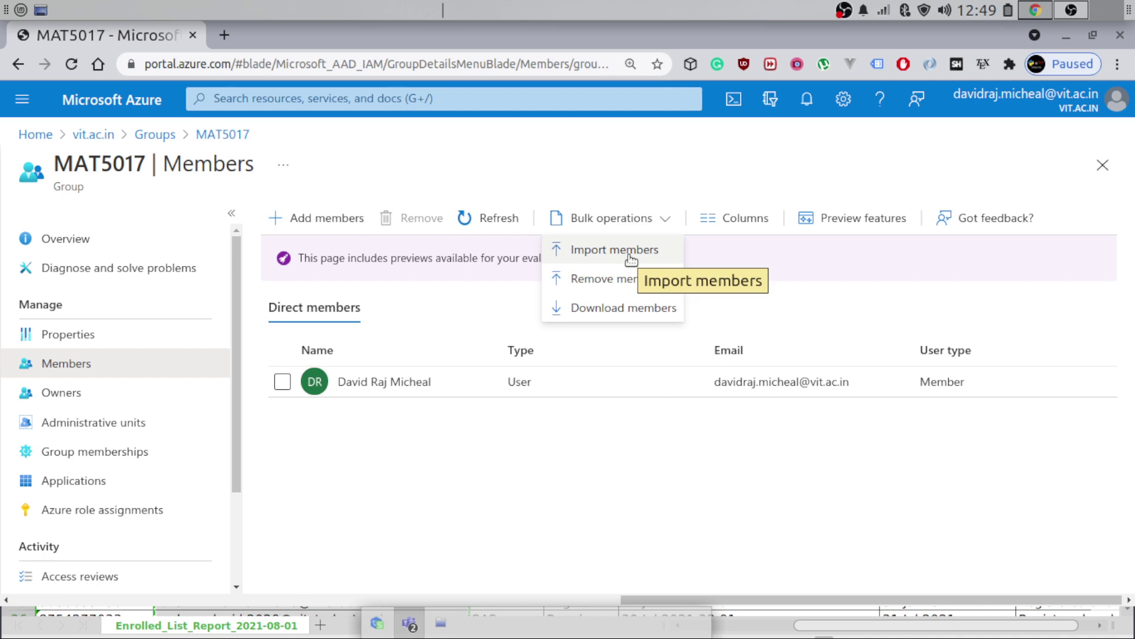
# Choose Import members and review its three steps: download, edit and upload the CSV.
pyautogui.click(631, 259)
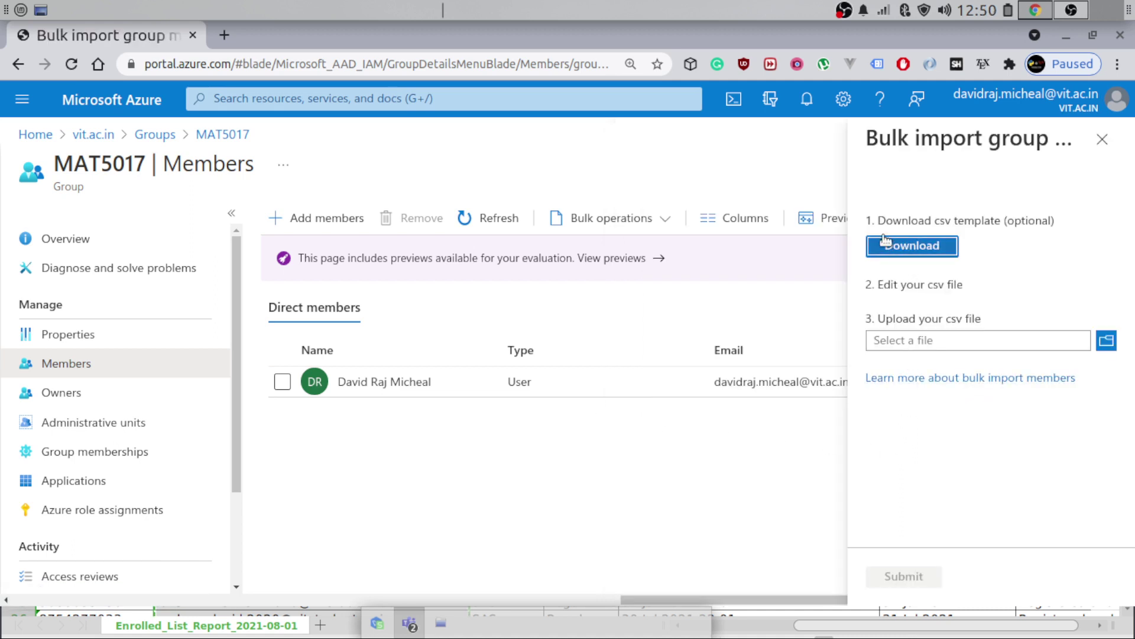
pyautogui.moveTo(1061, 228); pyautogui.dragTo(903, 222)
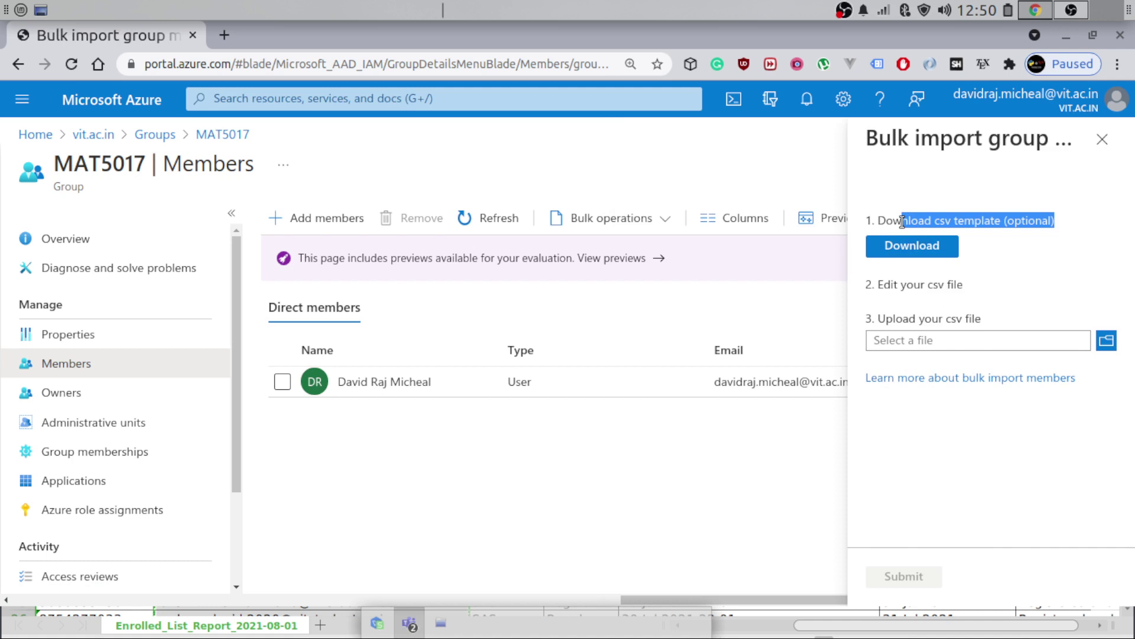
pyautogui.moveTo(972, 286); pyautogui.dragTo(868, 287)
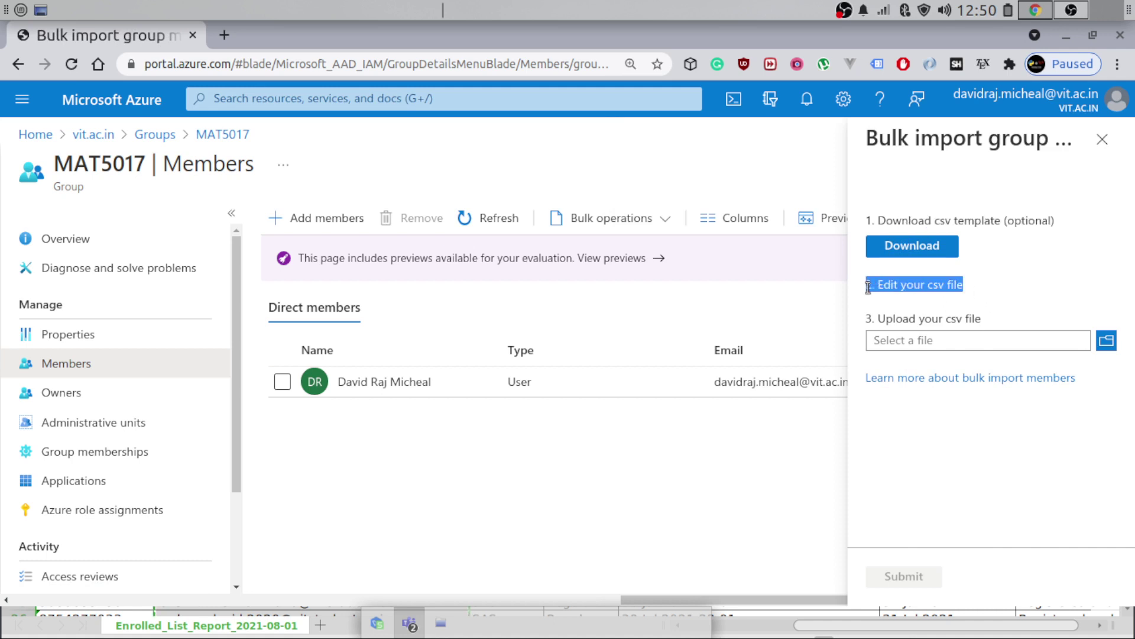
pyautogui.moveTo(981, 319); pyautogui.dragTo(886, 320)
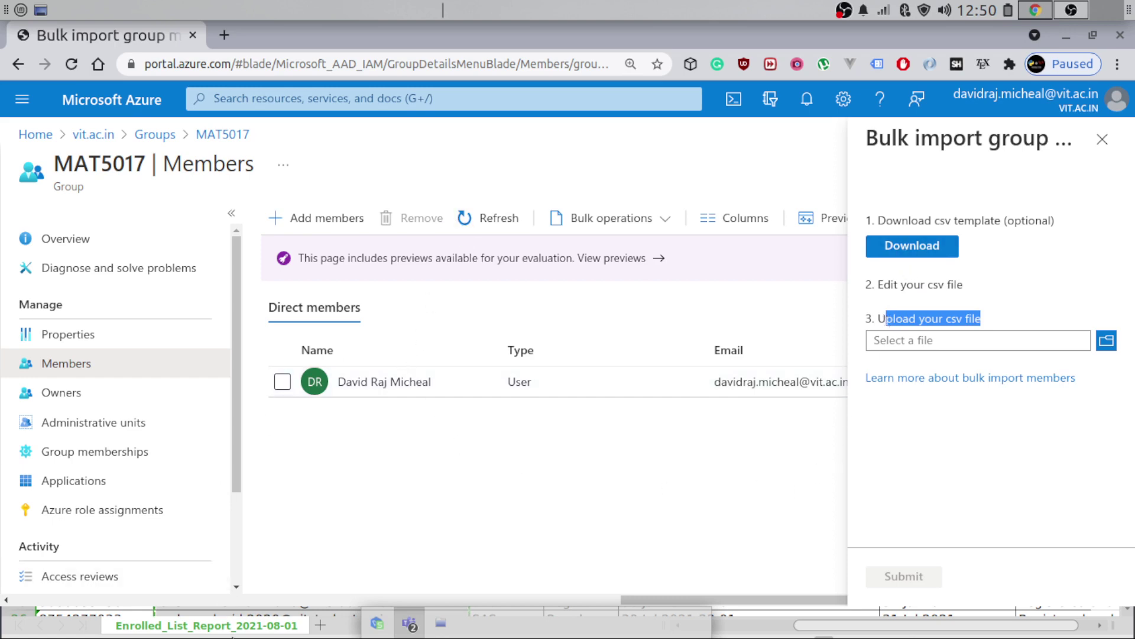
# Glance at the enrolled students spreadsheet, then download the member import CSV template.
pyautogui.click(238, 630)
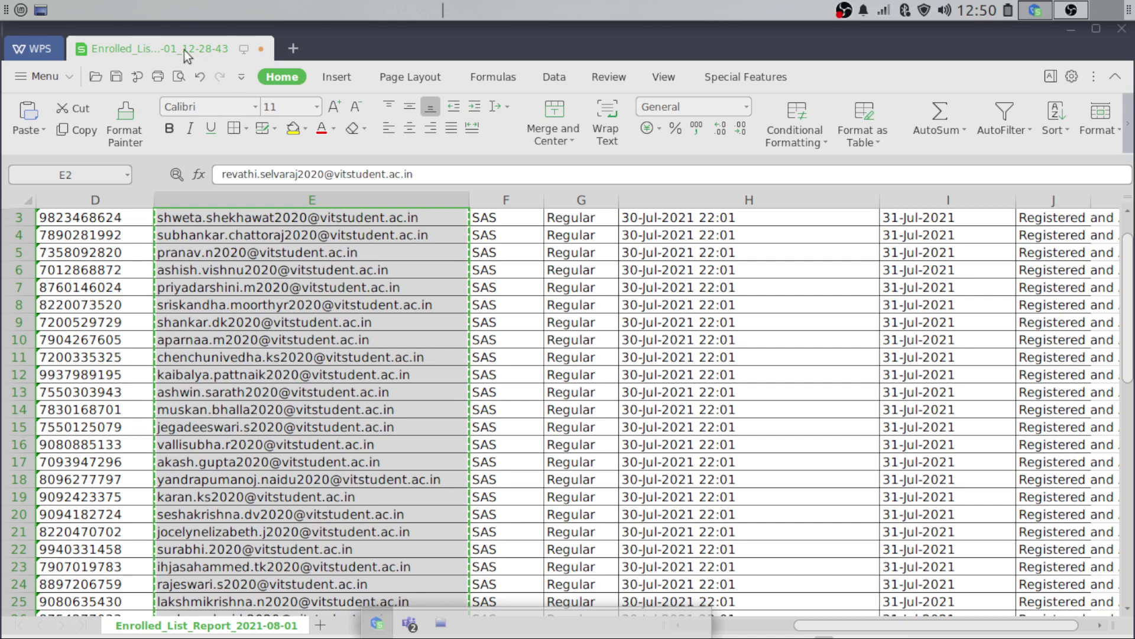
pyautogui.hotkey('alt', 'Tab')
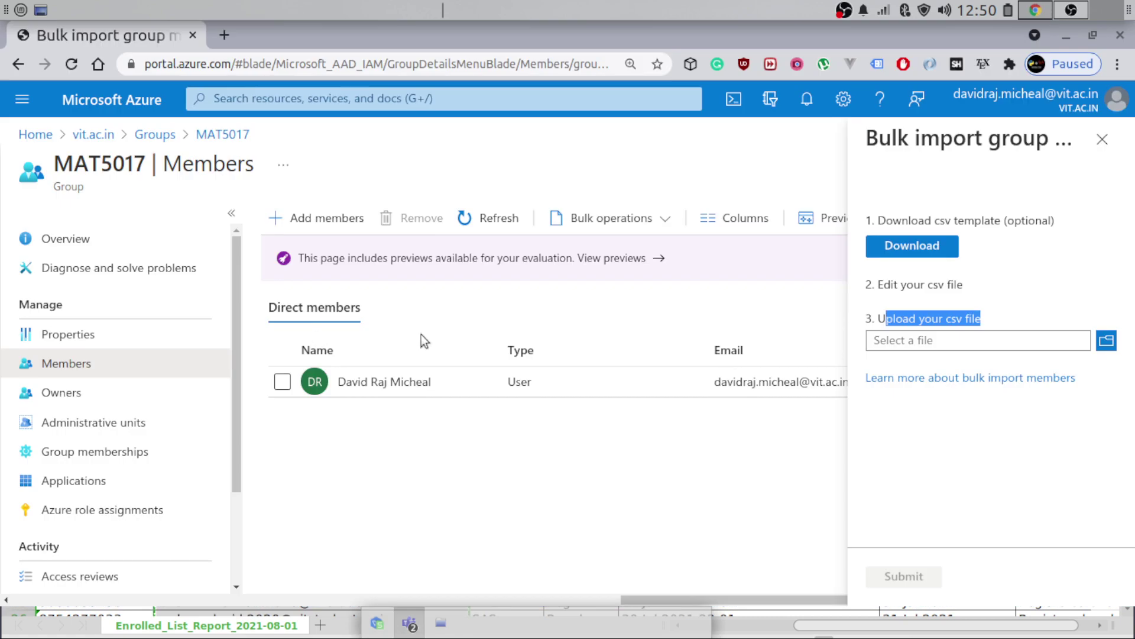
pyautogui.click(915, 245)
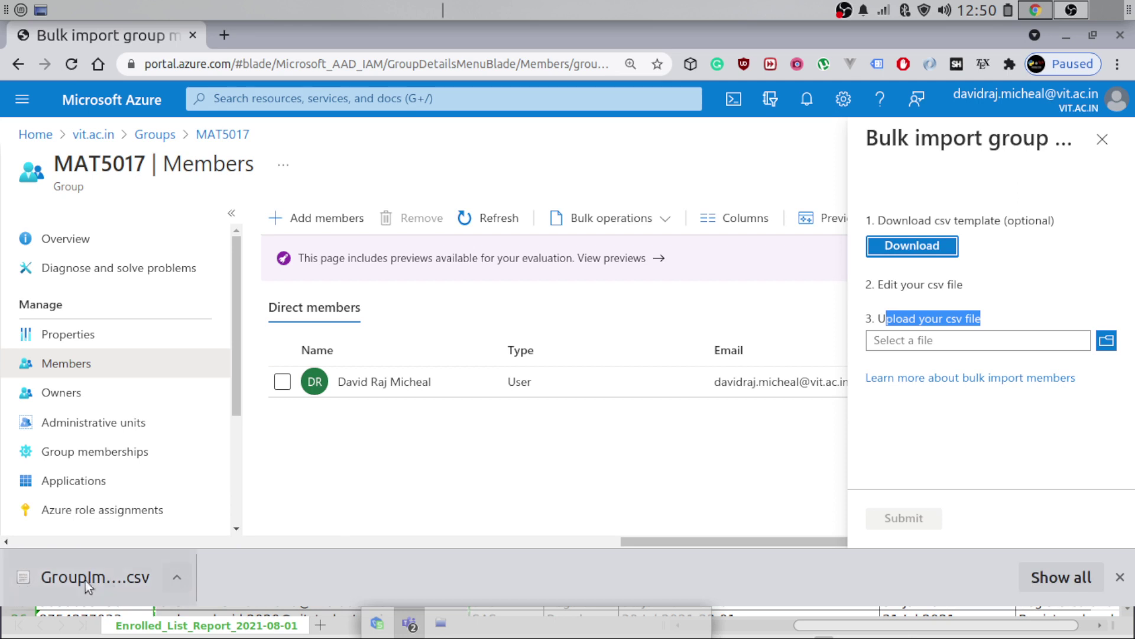
# Reveal GroupImportMembersTemplate.csv in the Downloads folder from Chrome's download bar.
pyautogui.click(173, 582)
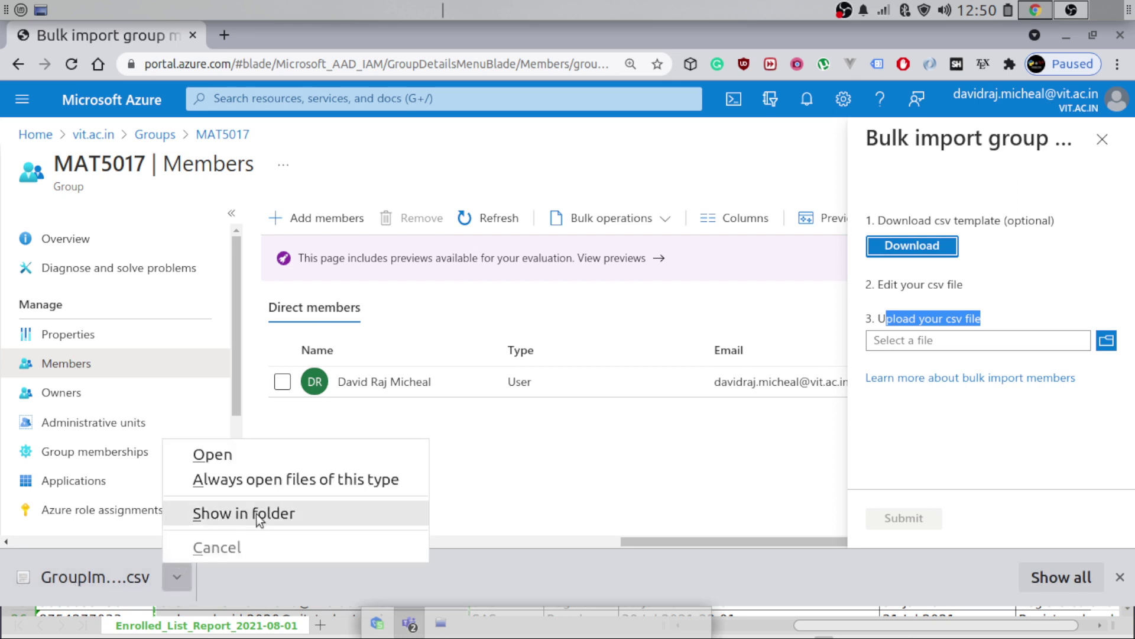
pyautogui.click(257, 515)
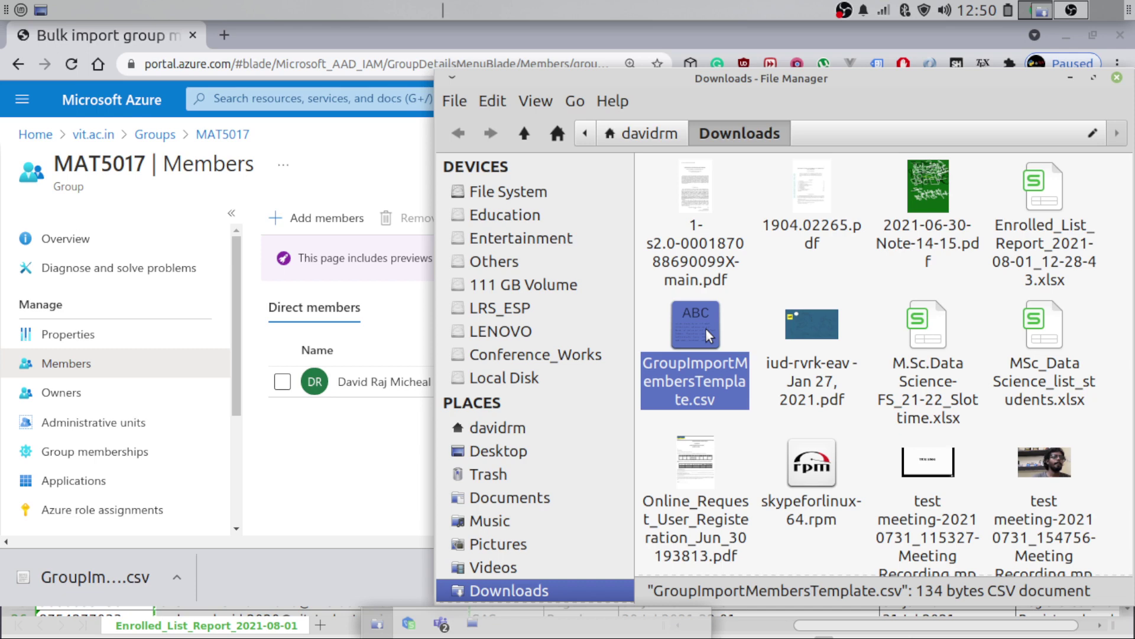
# Open GroupImportMembersTemplate.csv in Text Editor, maximised to show its version:v1.0 and memberObjectIdOrUpn lines.
pyautogui.rightClick(706, 329)
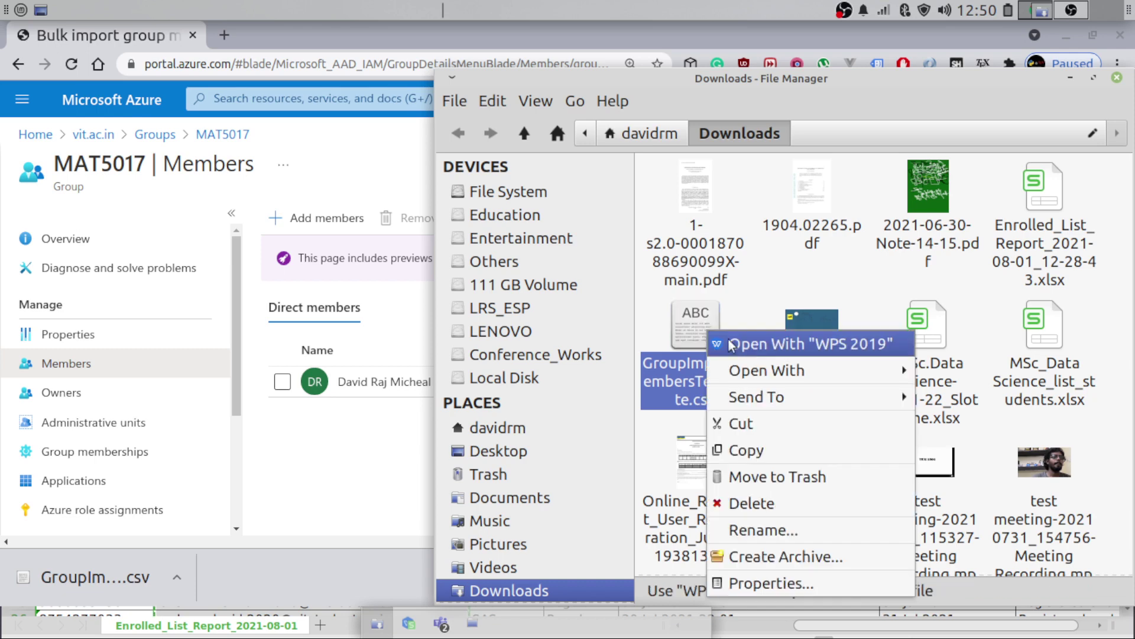
pyautogui.moveTo(771, 370)
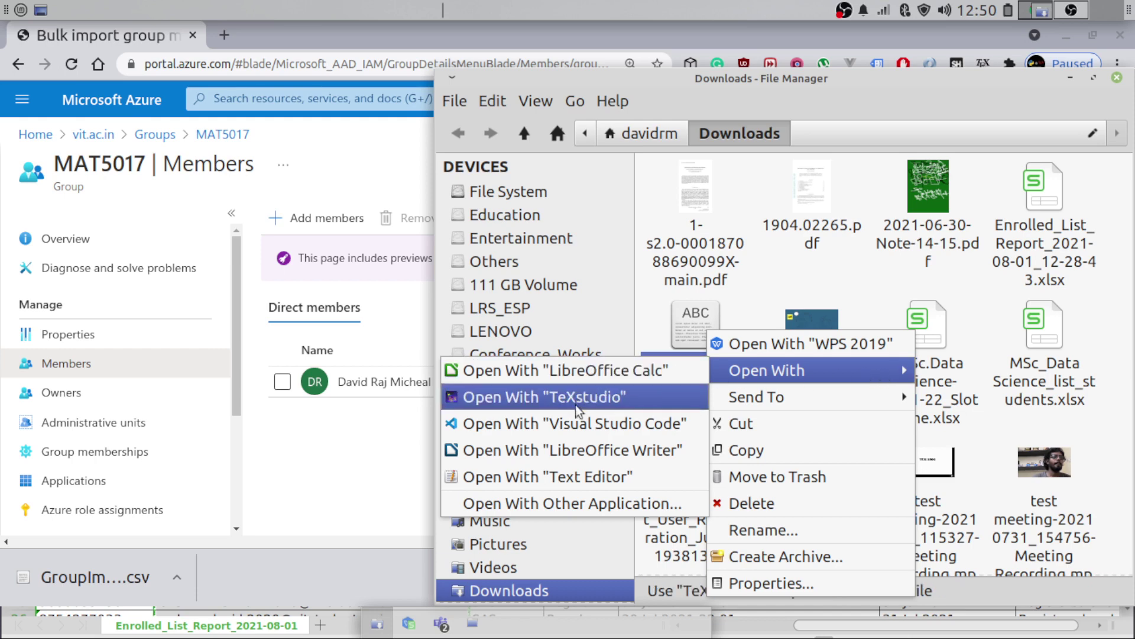
pyautogui.click(586, 480)
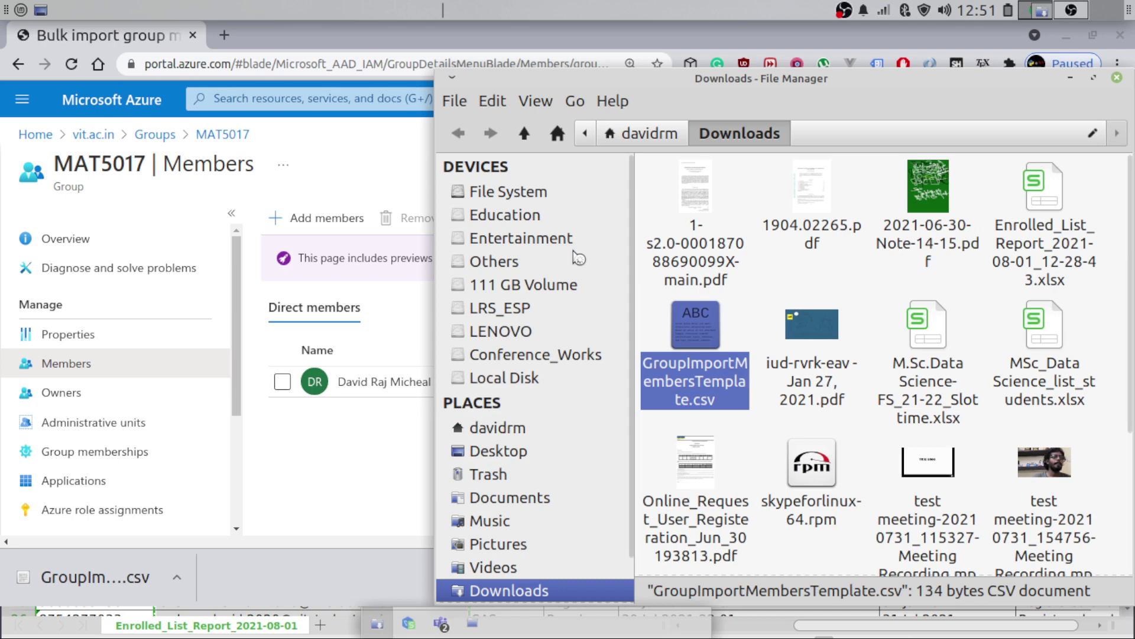
pyautogui.moveTo(416, 197); pyautogui.dragTo(573, 103)
pyautogui.doubleClick(573, 103)
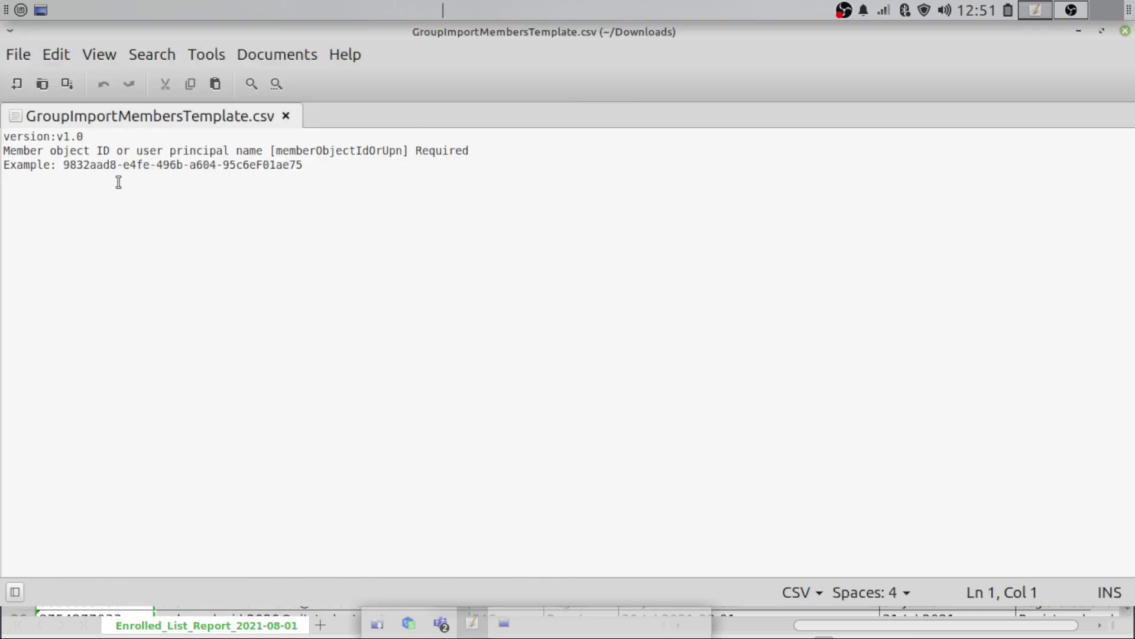